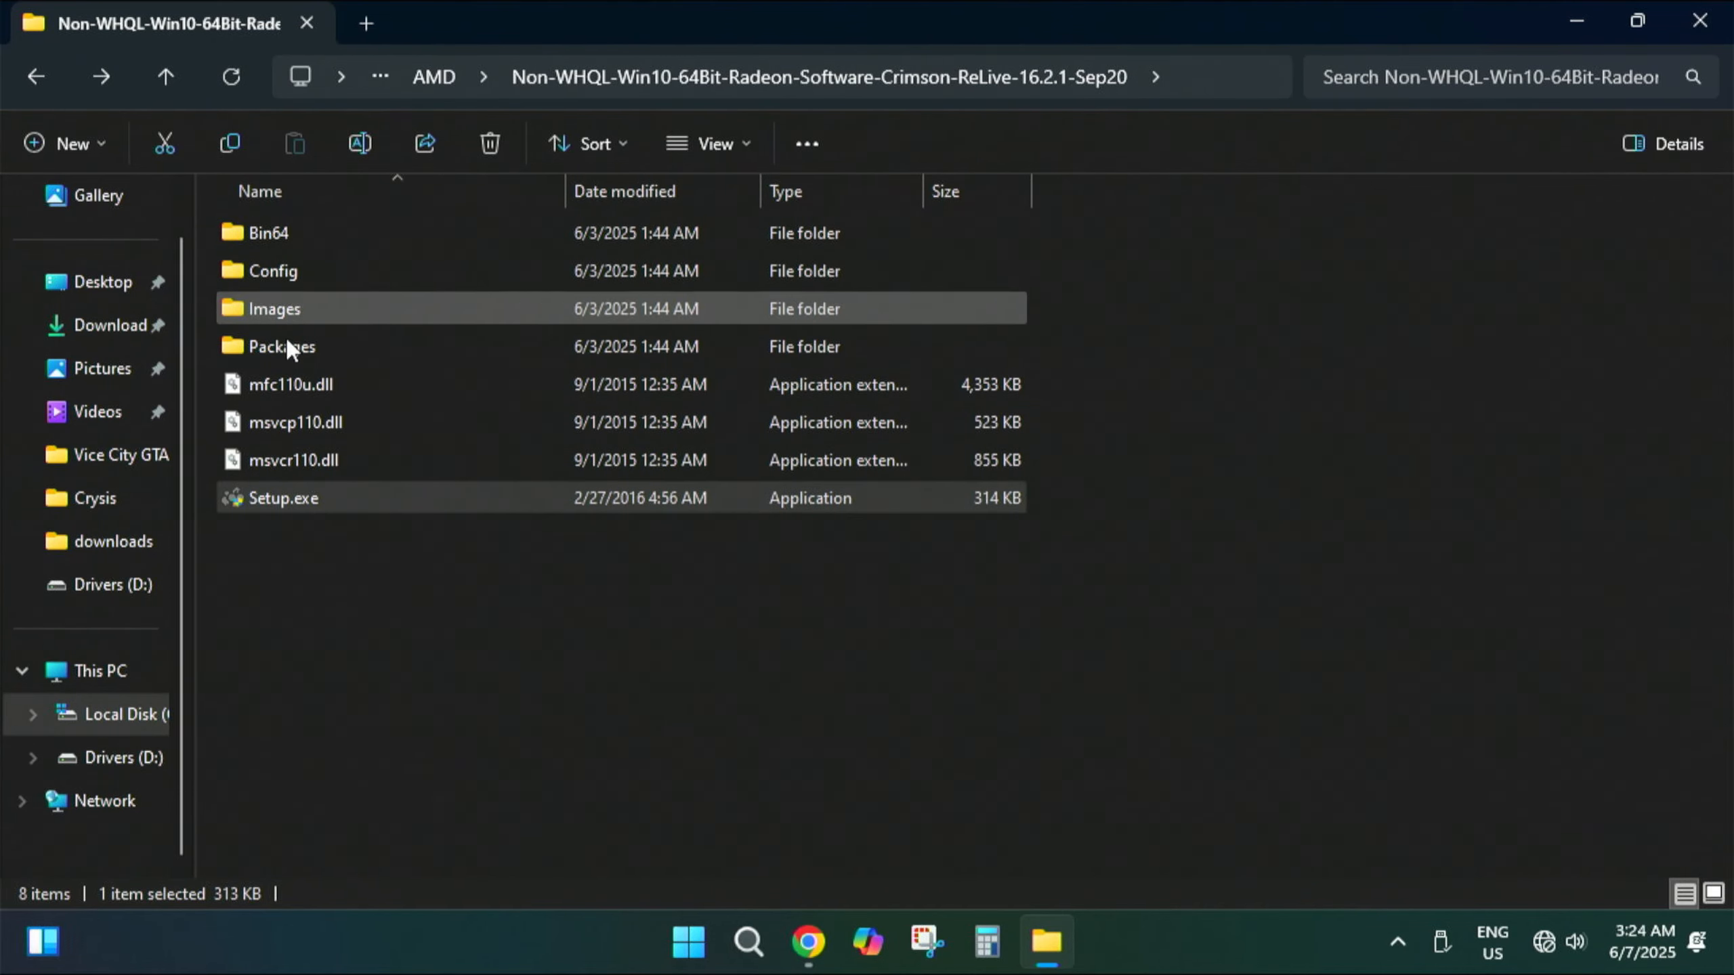
Try to install the Radeon driver by running Setup.exe and allowing AMD Install Manager to make changes to the device.
double_click(316, 499)
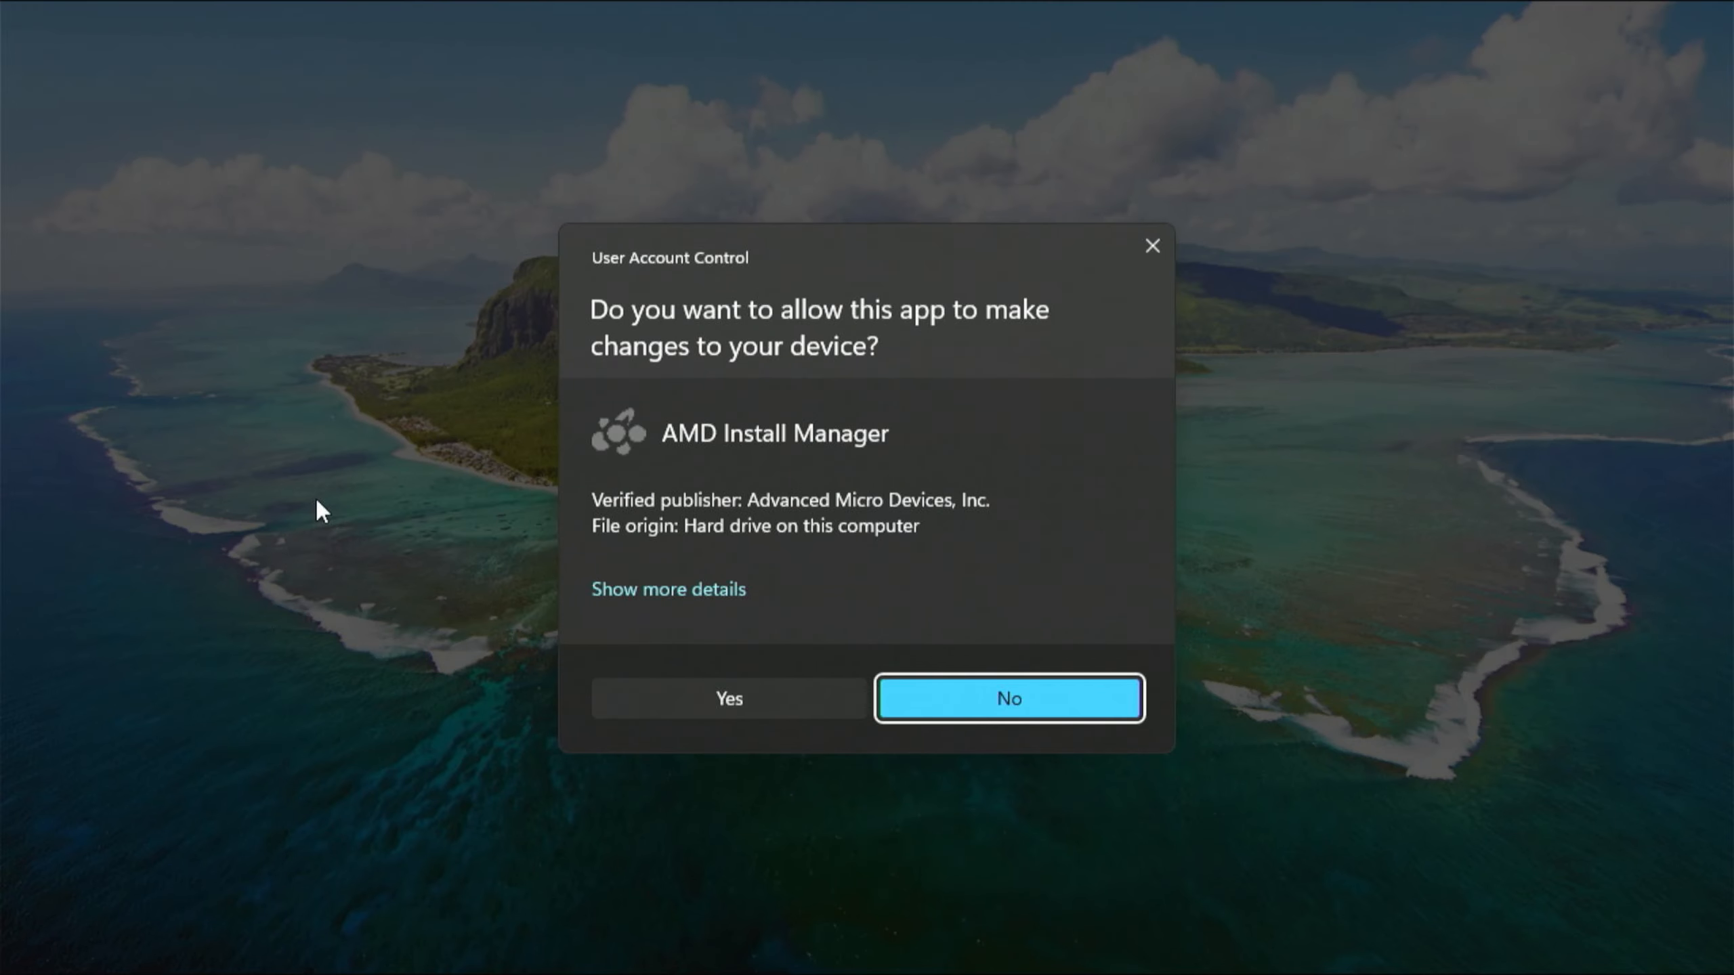
left_click(763, 706)
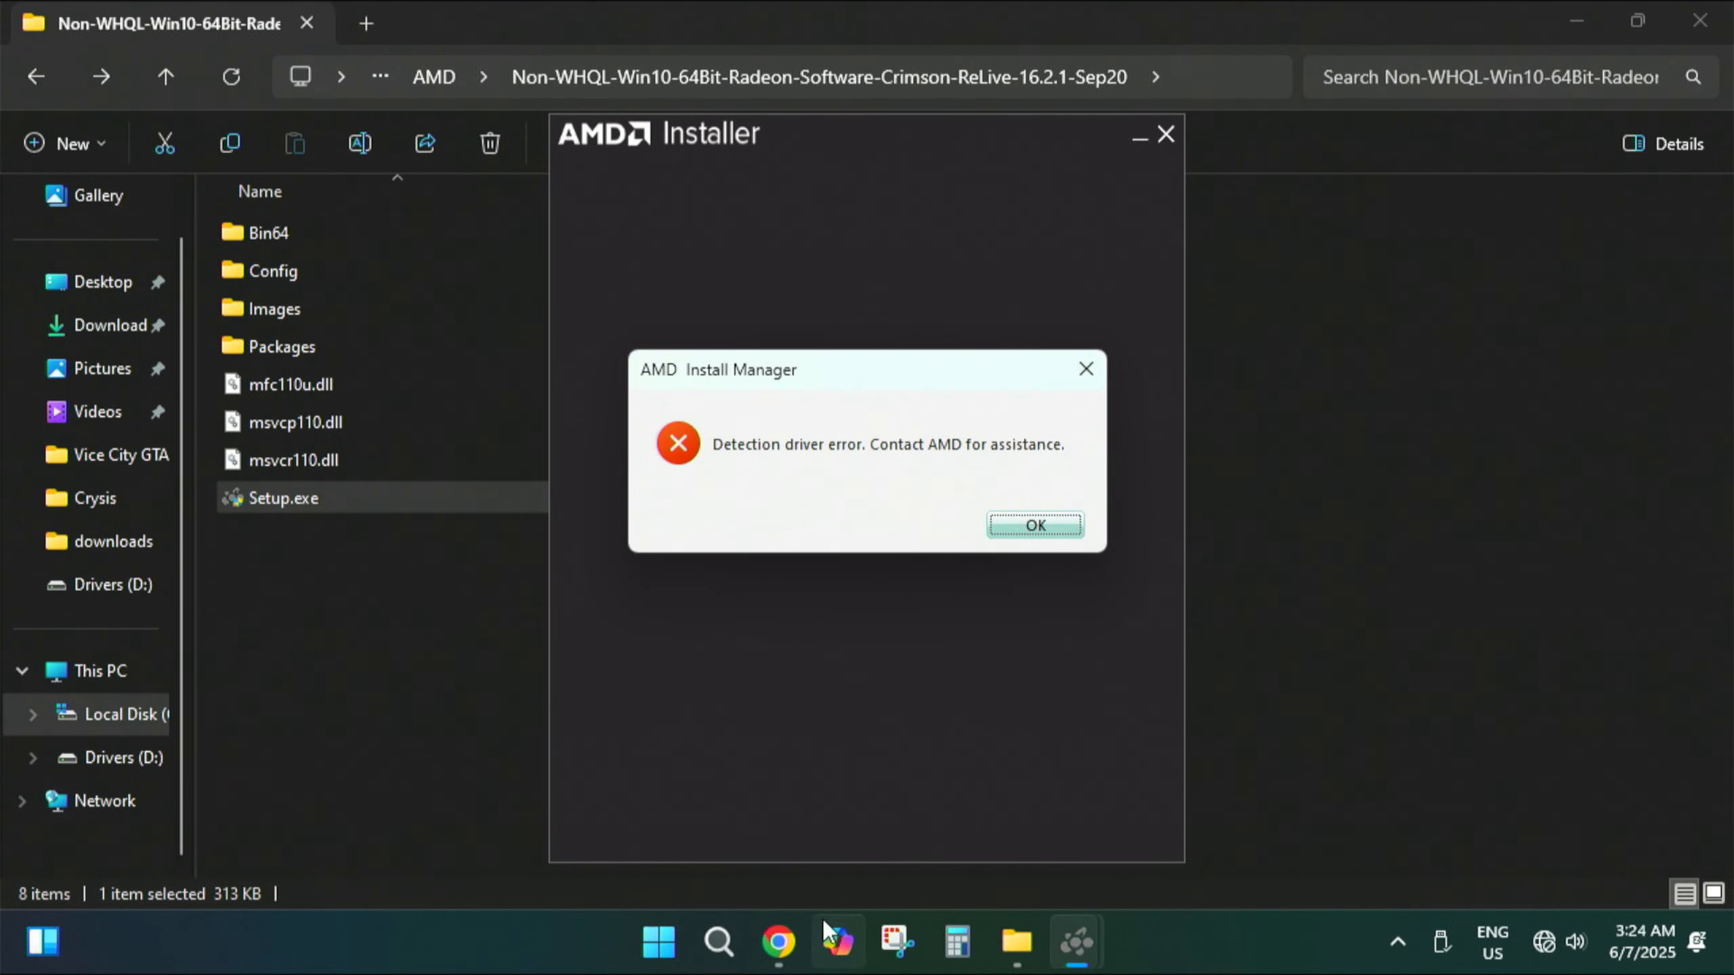
Switch to Chrome and examine the Windows editions offered on the AMD Radeon HD 7470 drivers page, and minimize the browser.
left_click(779, 943)
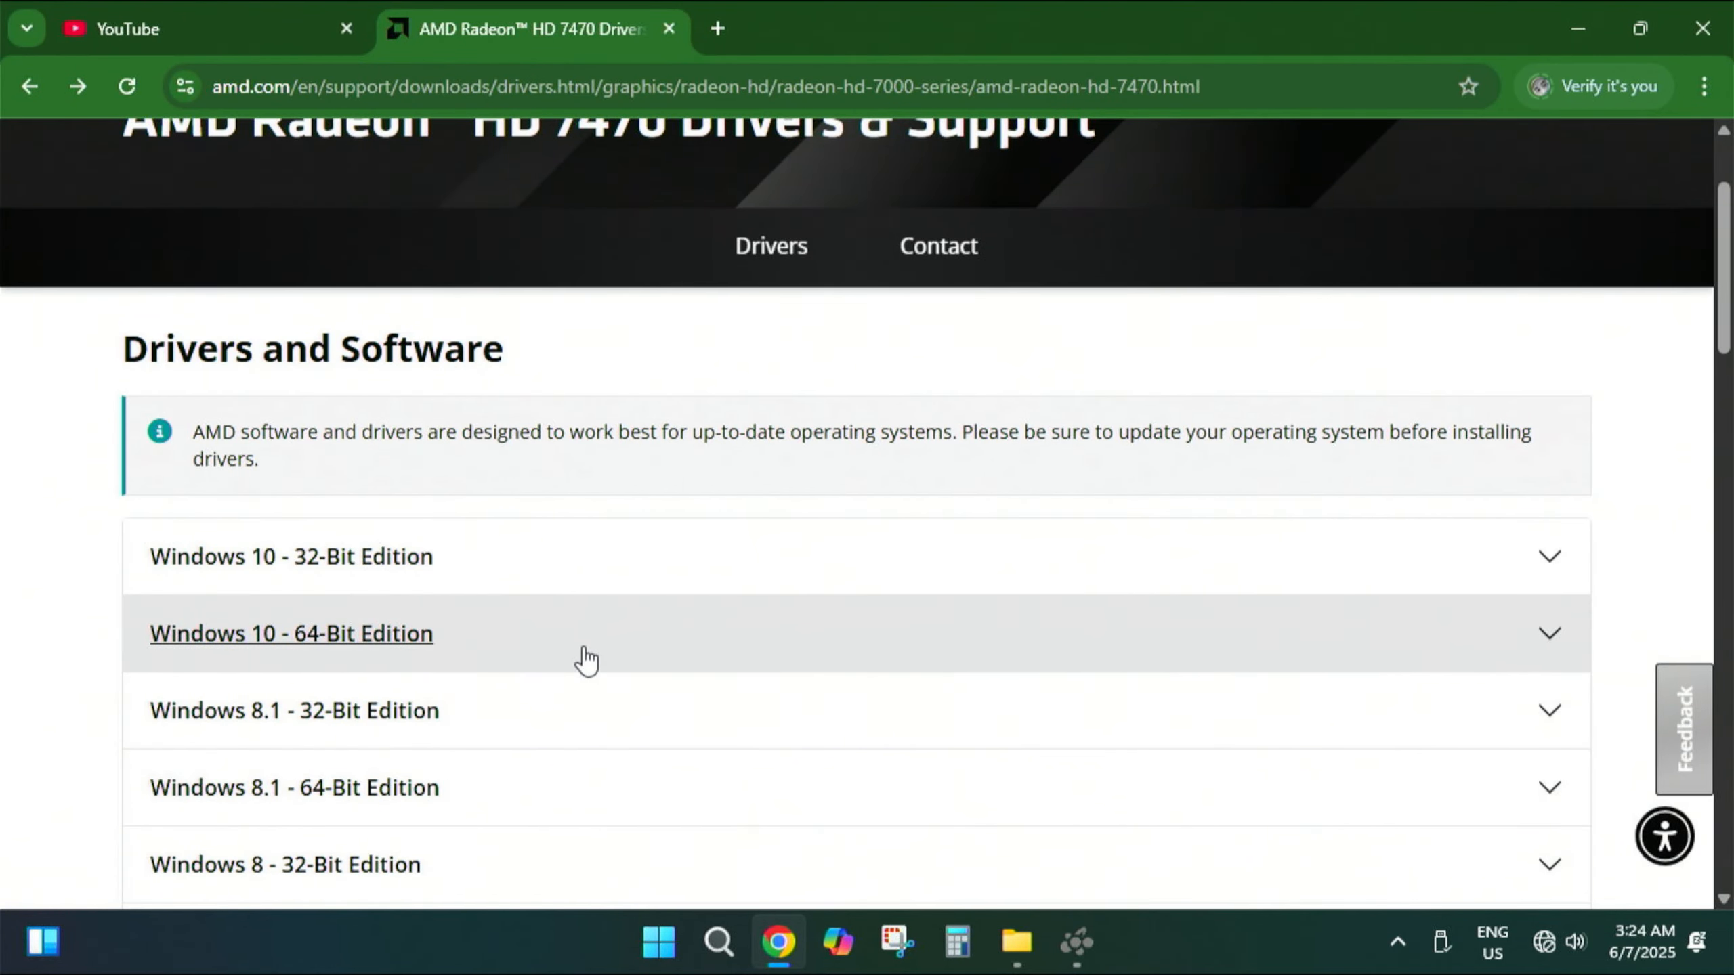
scroll(388, 492, "down", 1)
scroll(382, 567, "up", 3)
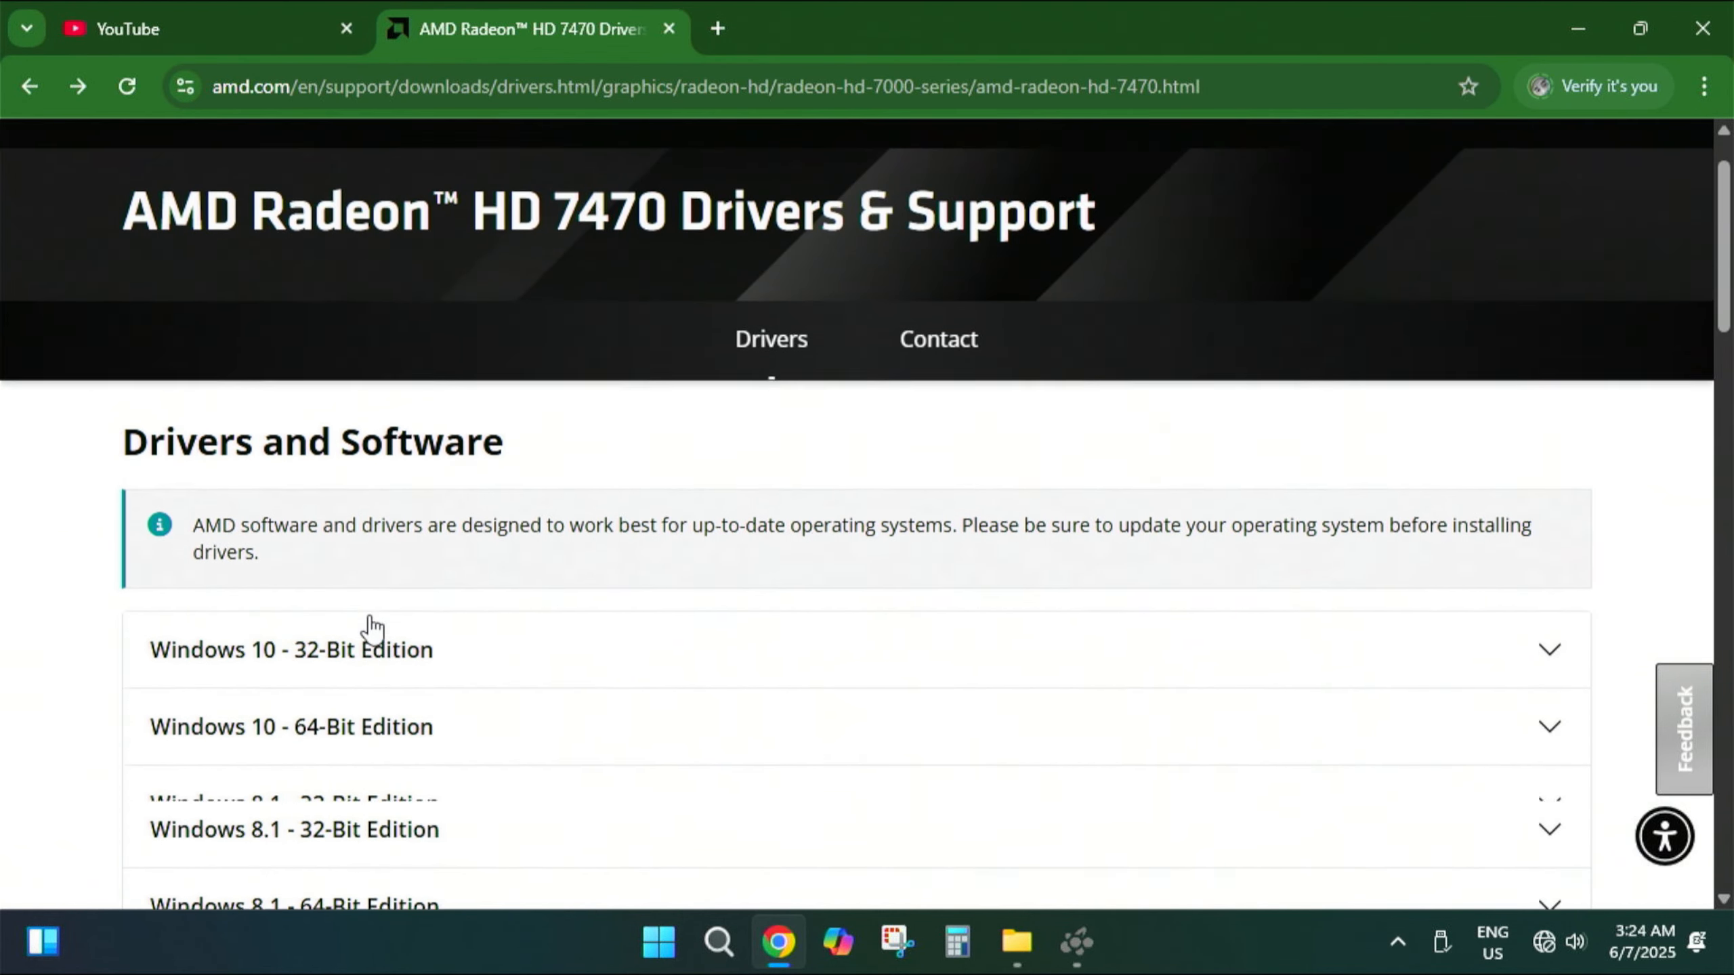
scroll(571, 478, "down", 1)
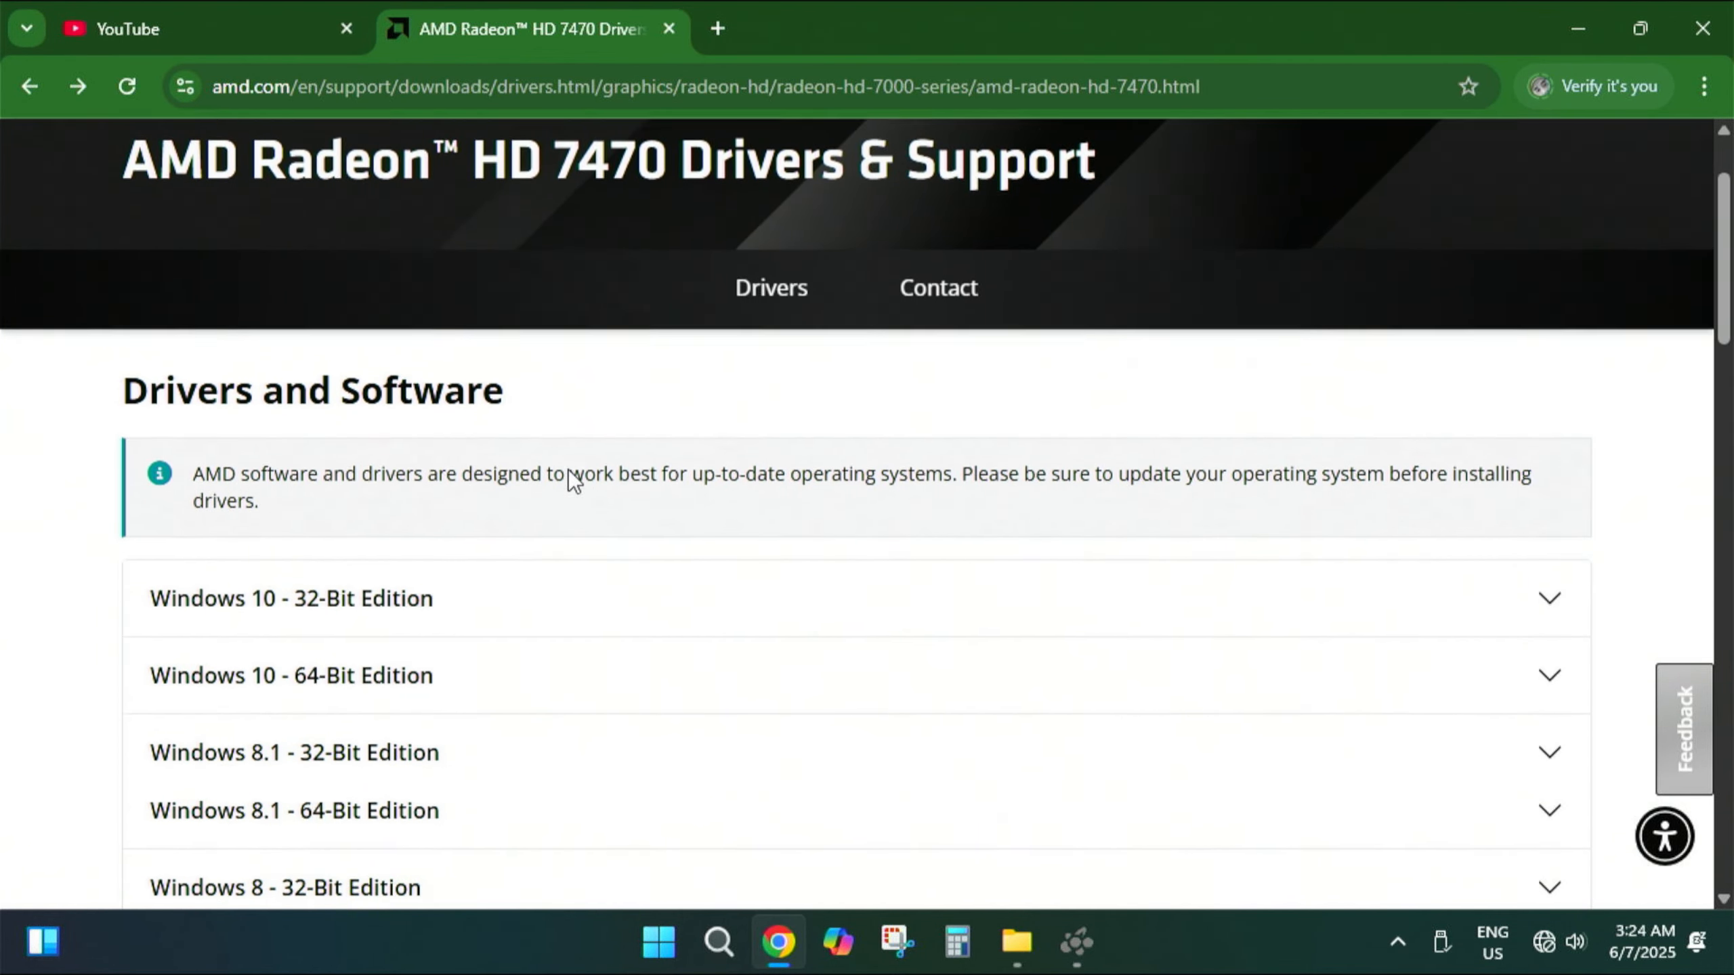
scroll(572, 481, "down", 2)
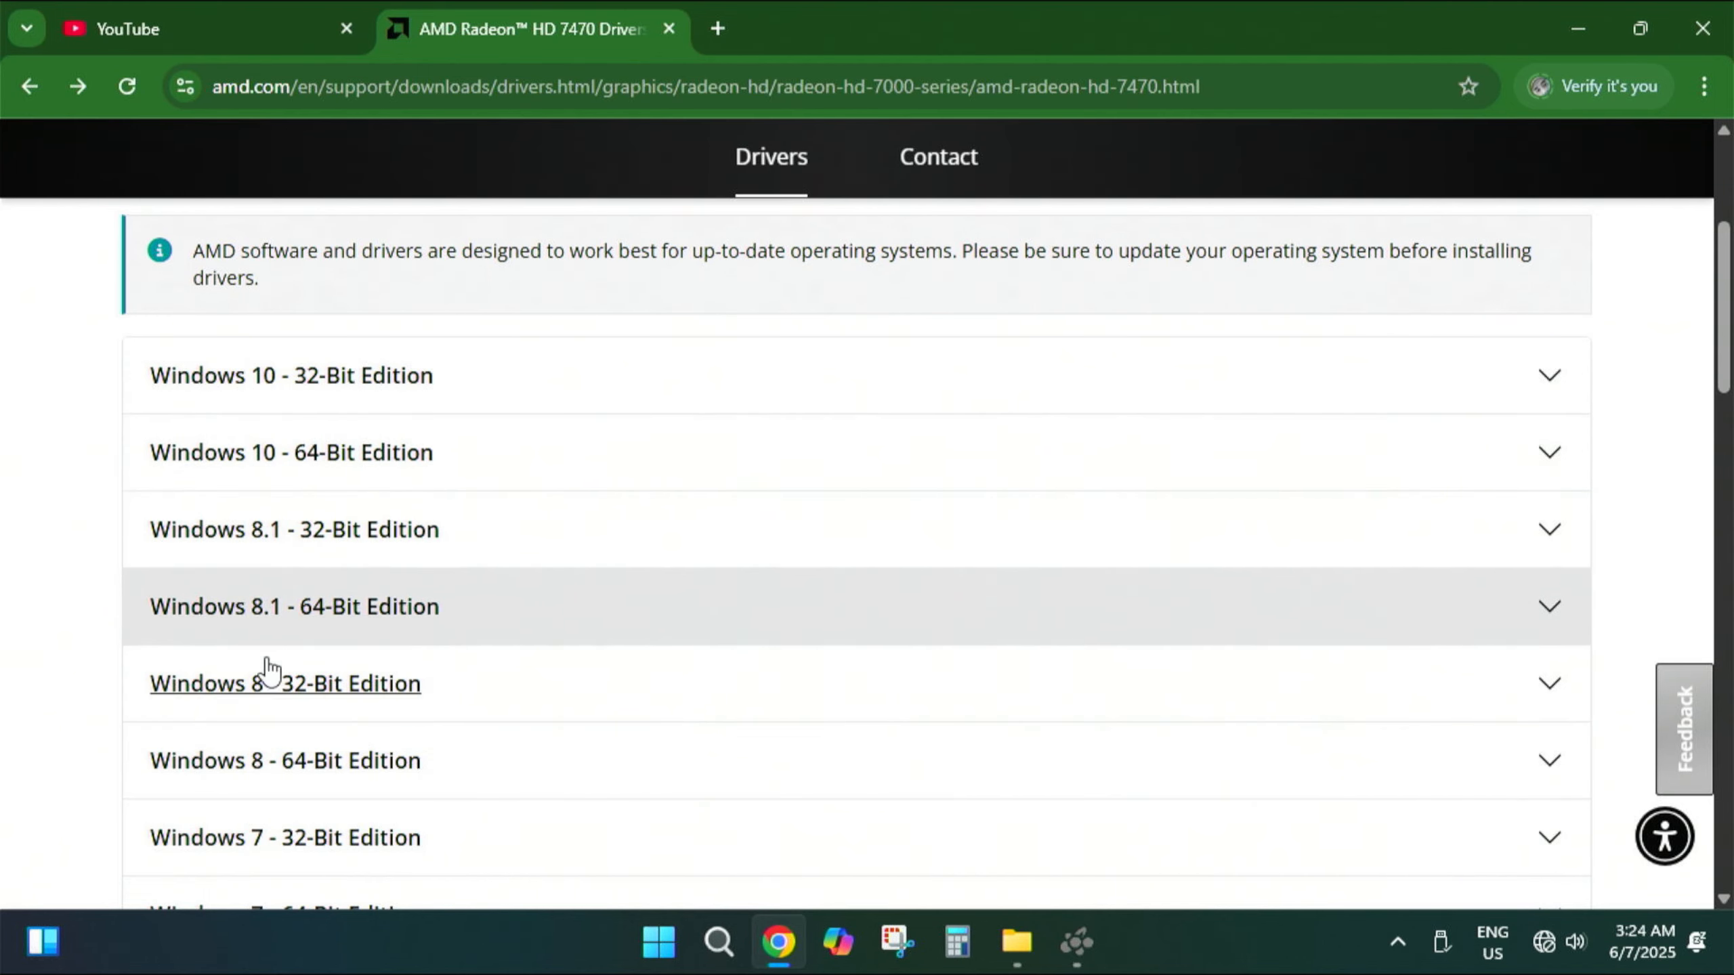
scroll(809, 461, "up", 2)
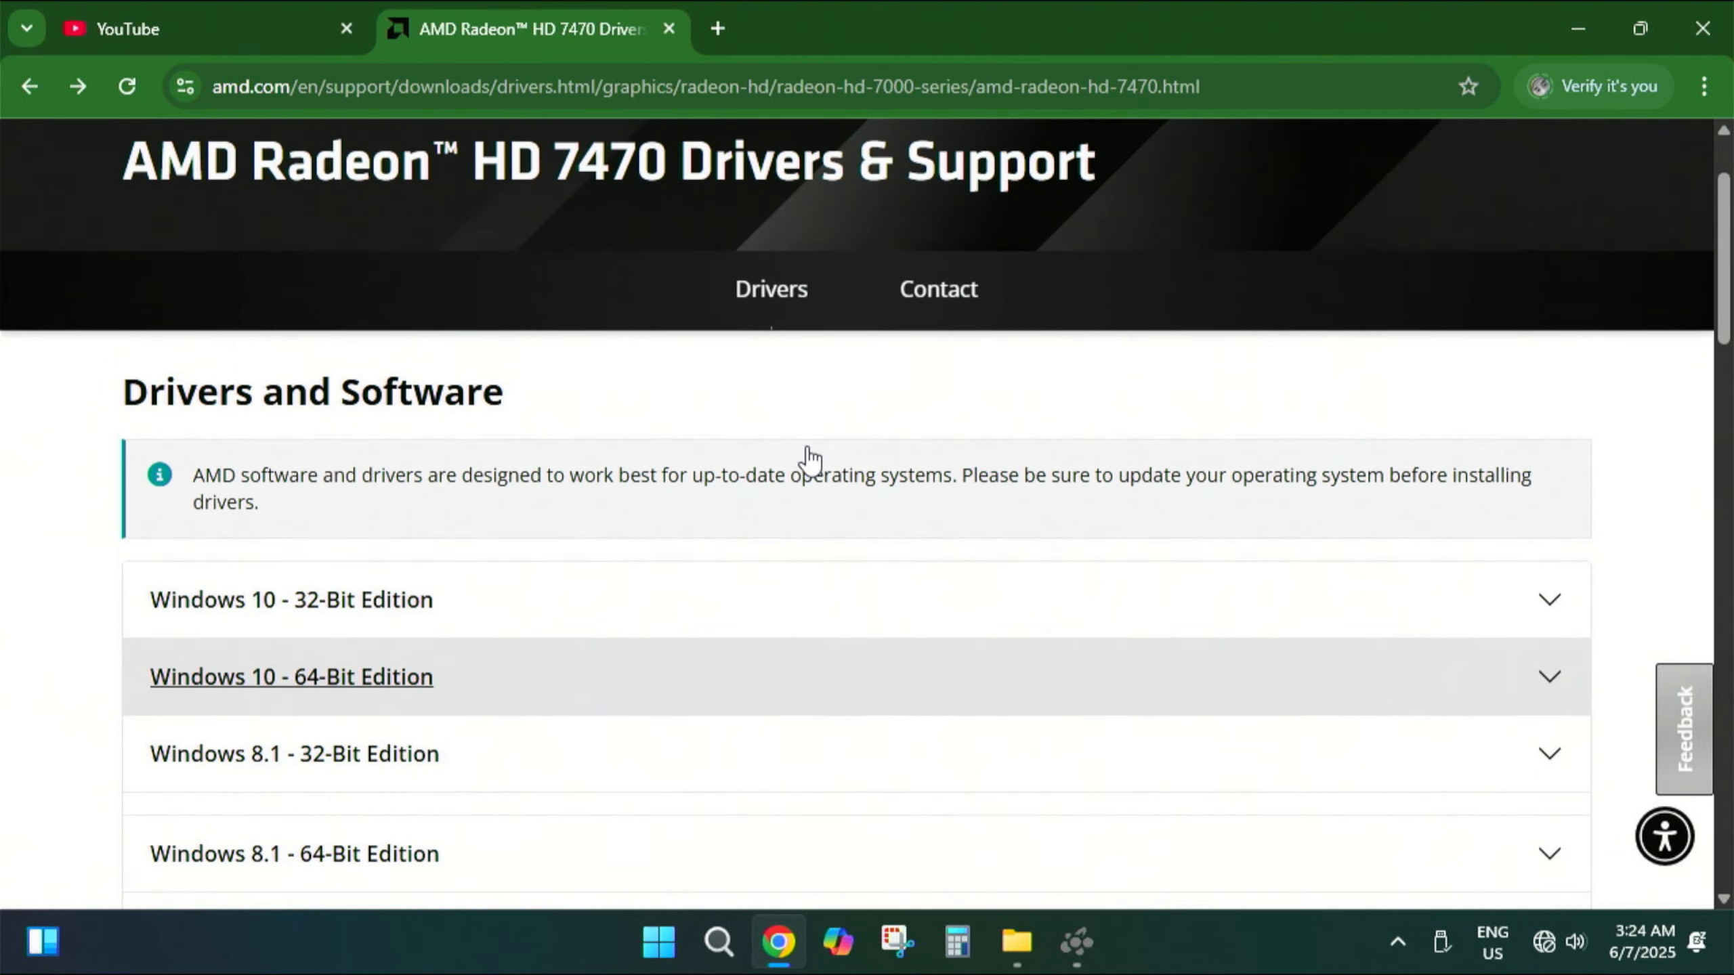
scroll(806, 458, "up", 1)
scroll(798, 455, "down", 3)
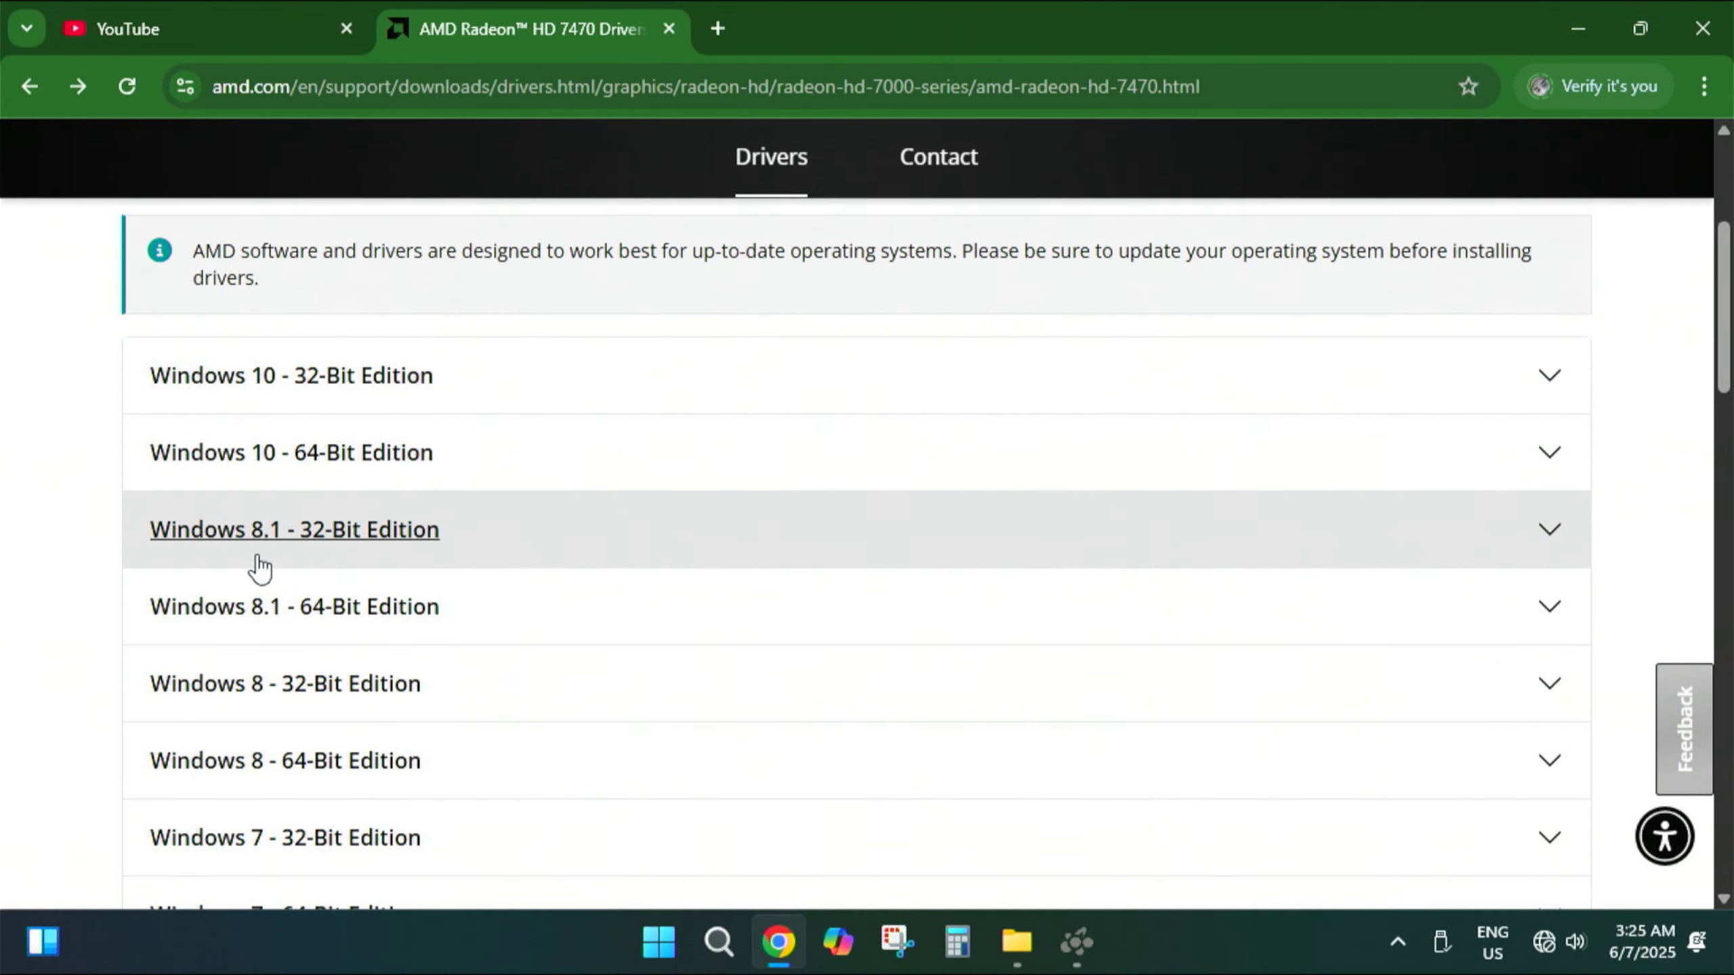
scroll(258, 564, "down", 2)
scroll(205, 741, "down", 2)
scroll(215, 750, "up", 6)
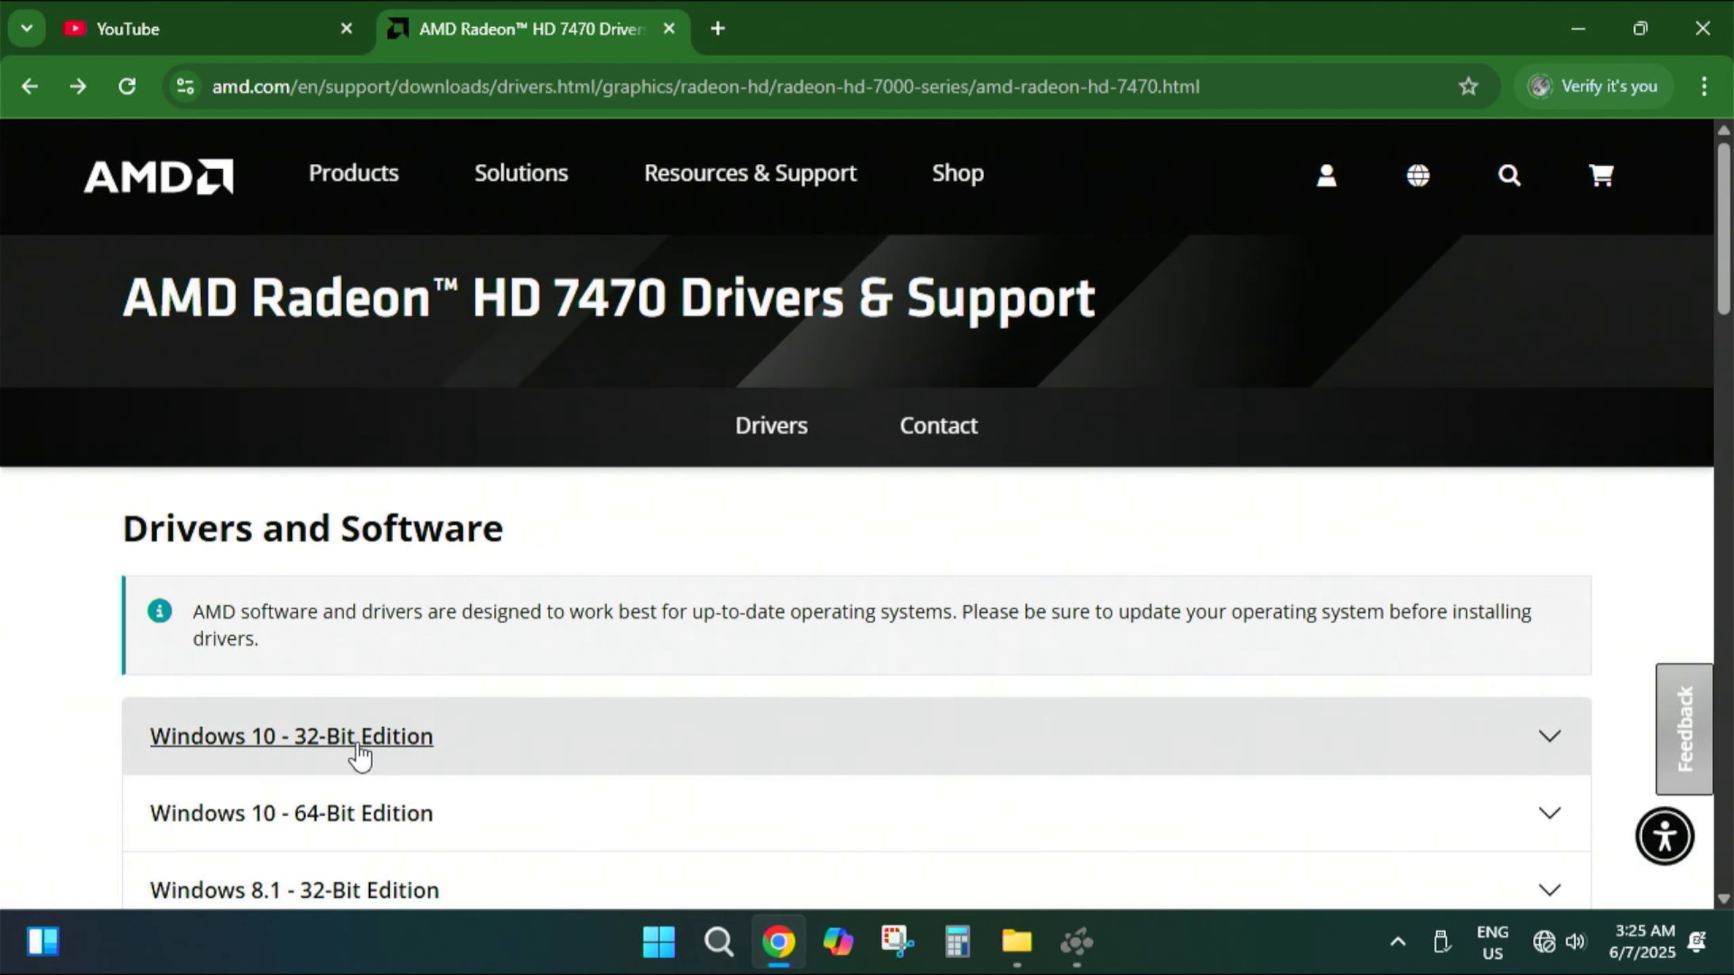
left_click(1581, 32)
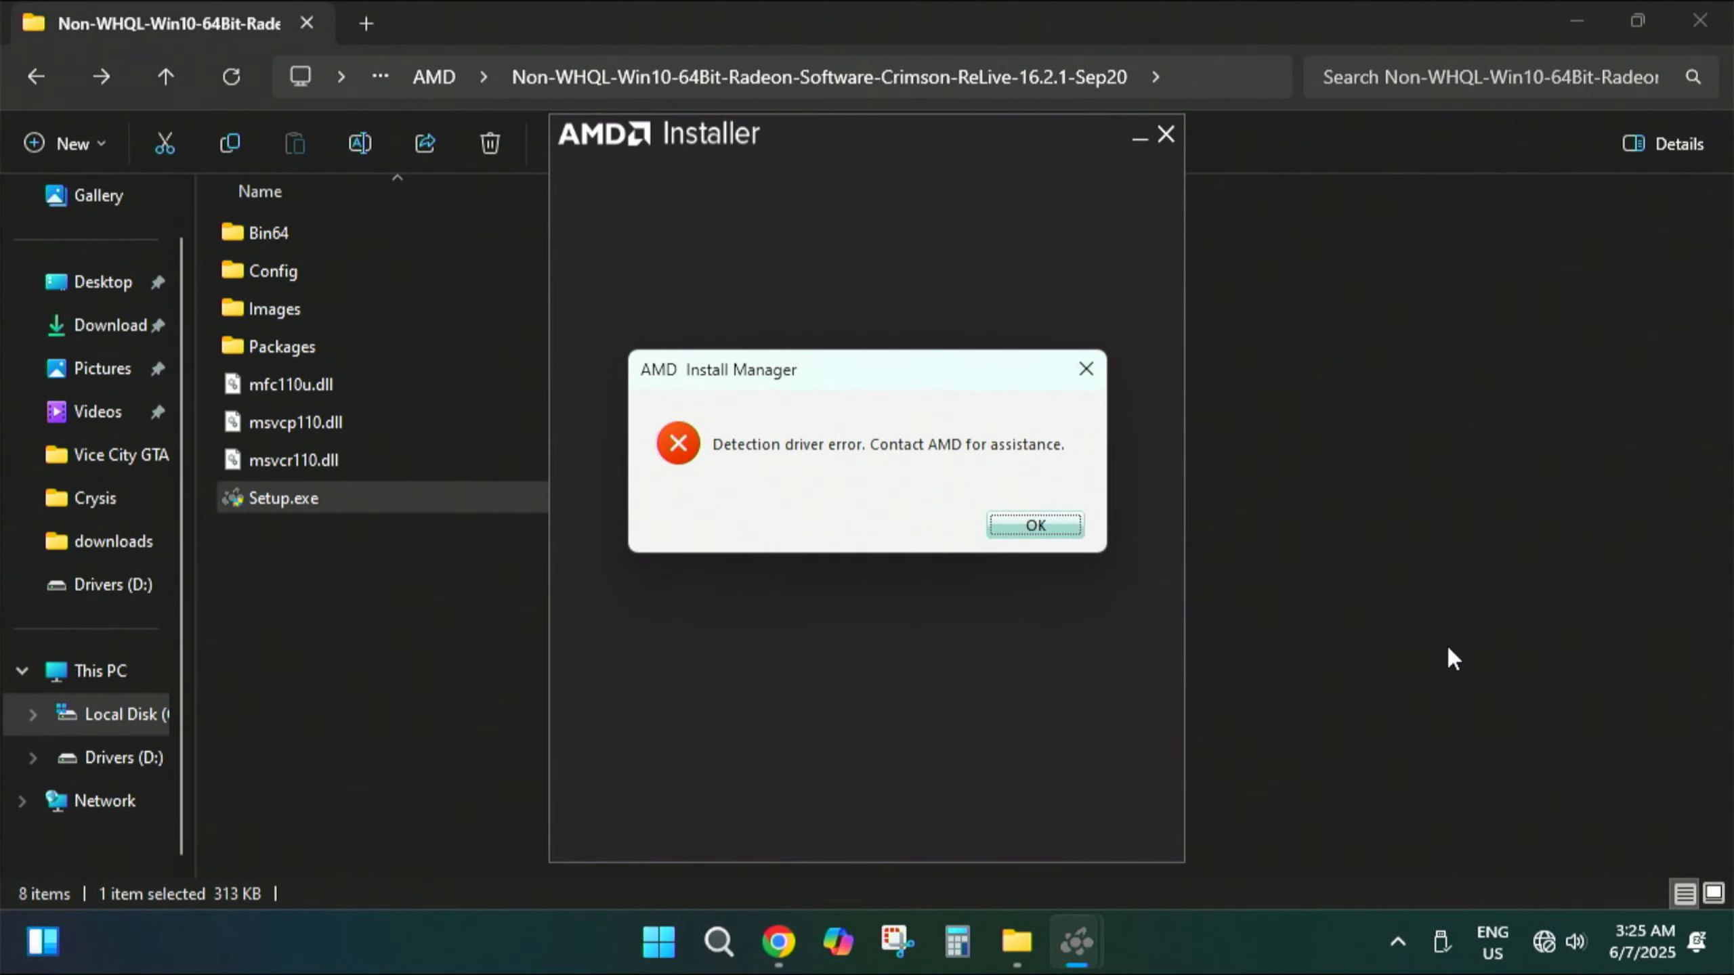
Dismiss the AMD installer error, open Device Manager and expand the Display adapters category.
left_click(1035, 525)
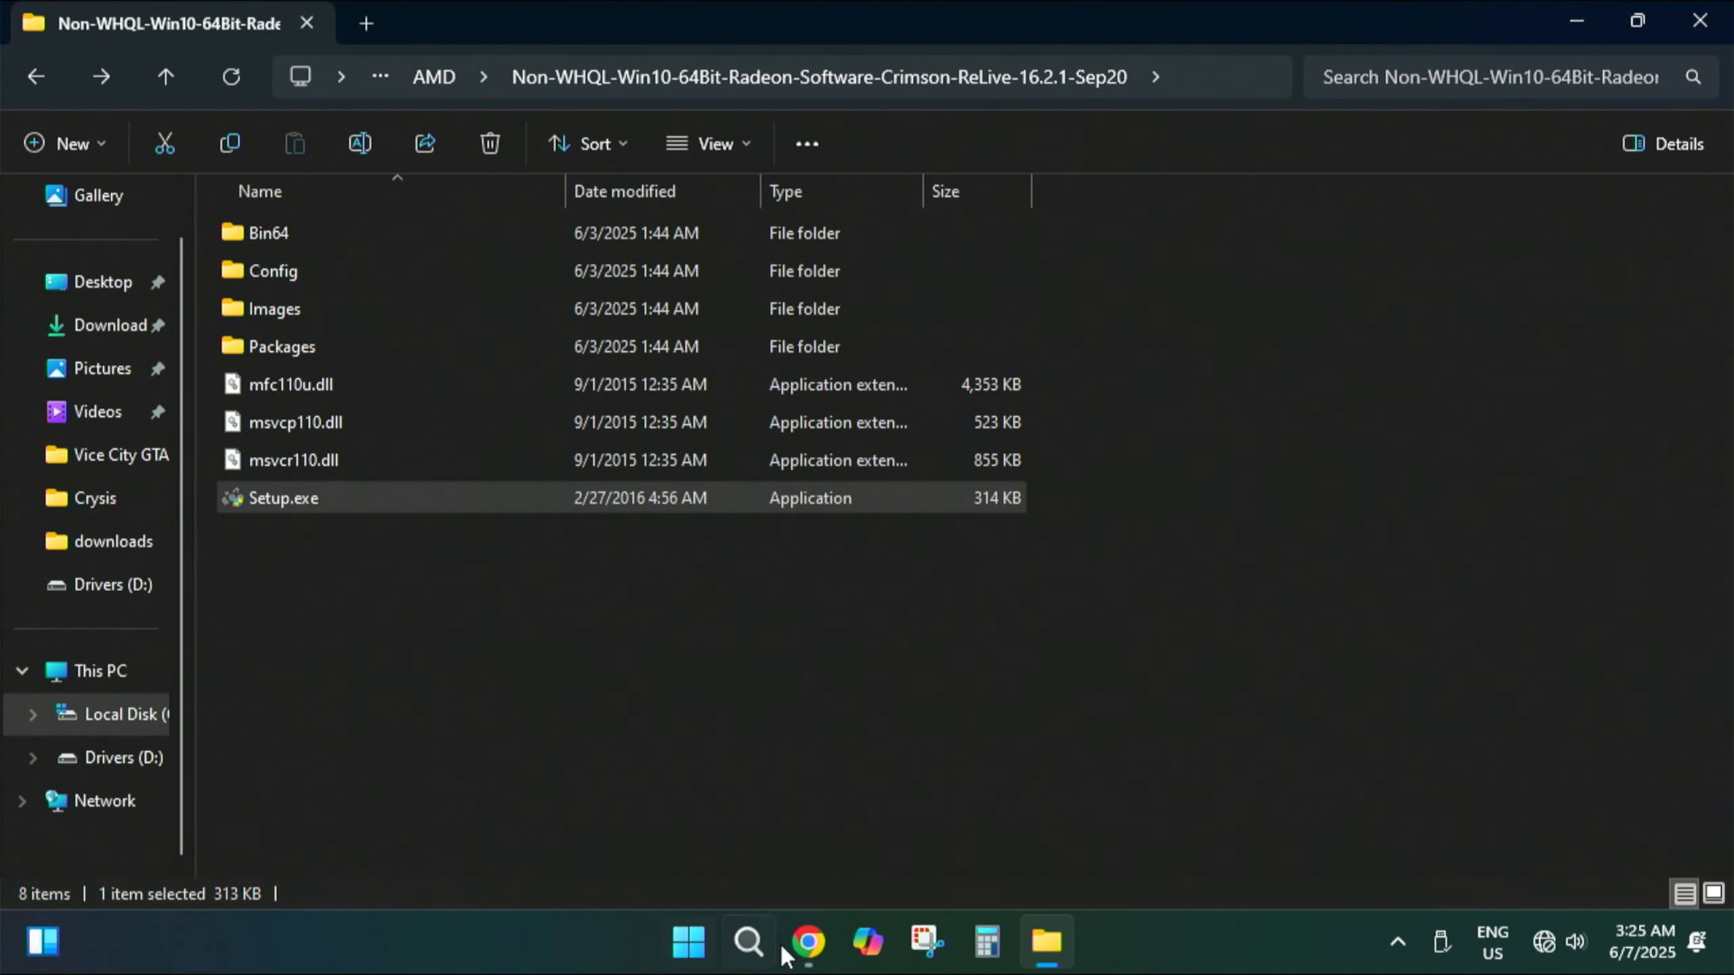
right_click(691, 950)
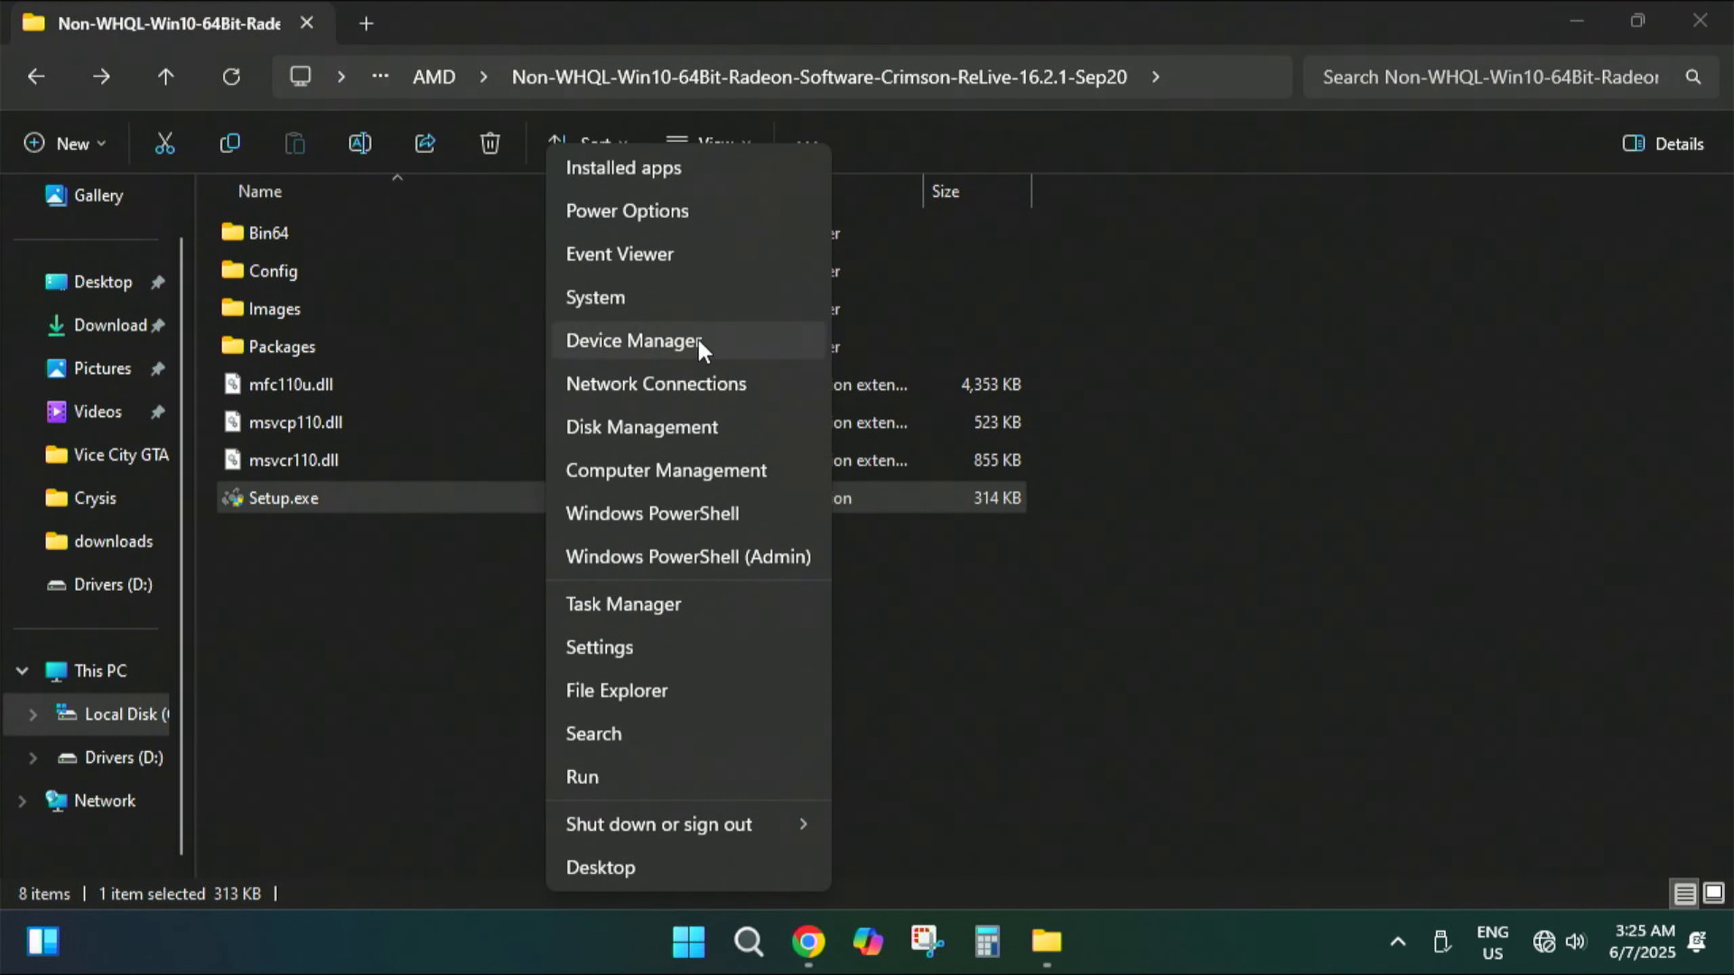
left_click(699, 339)
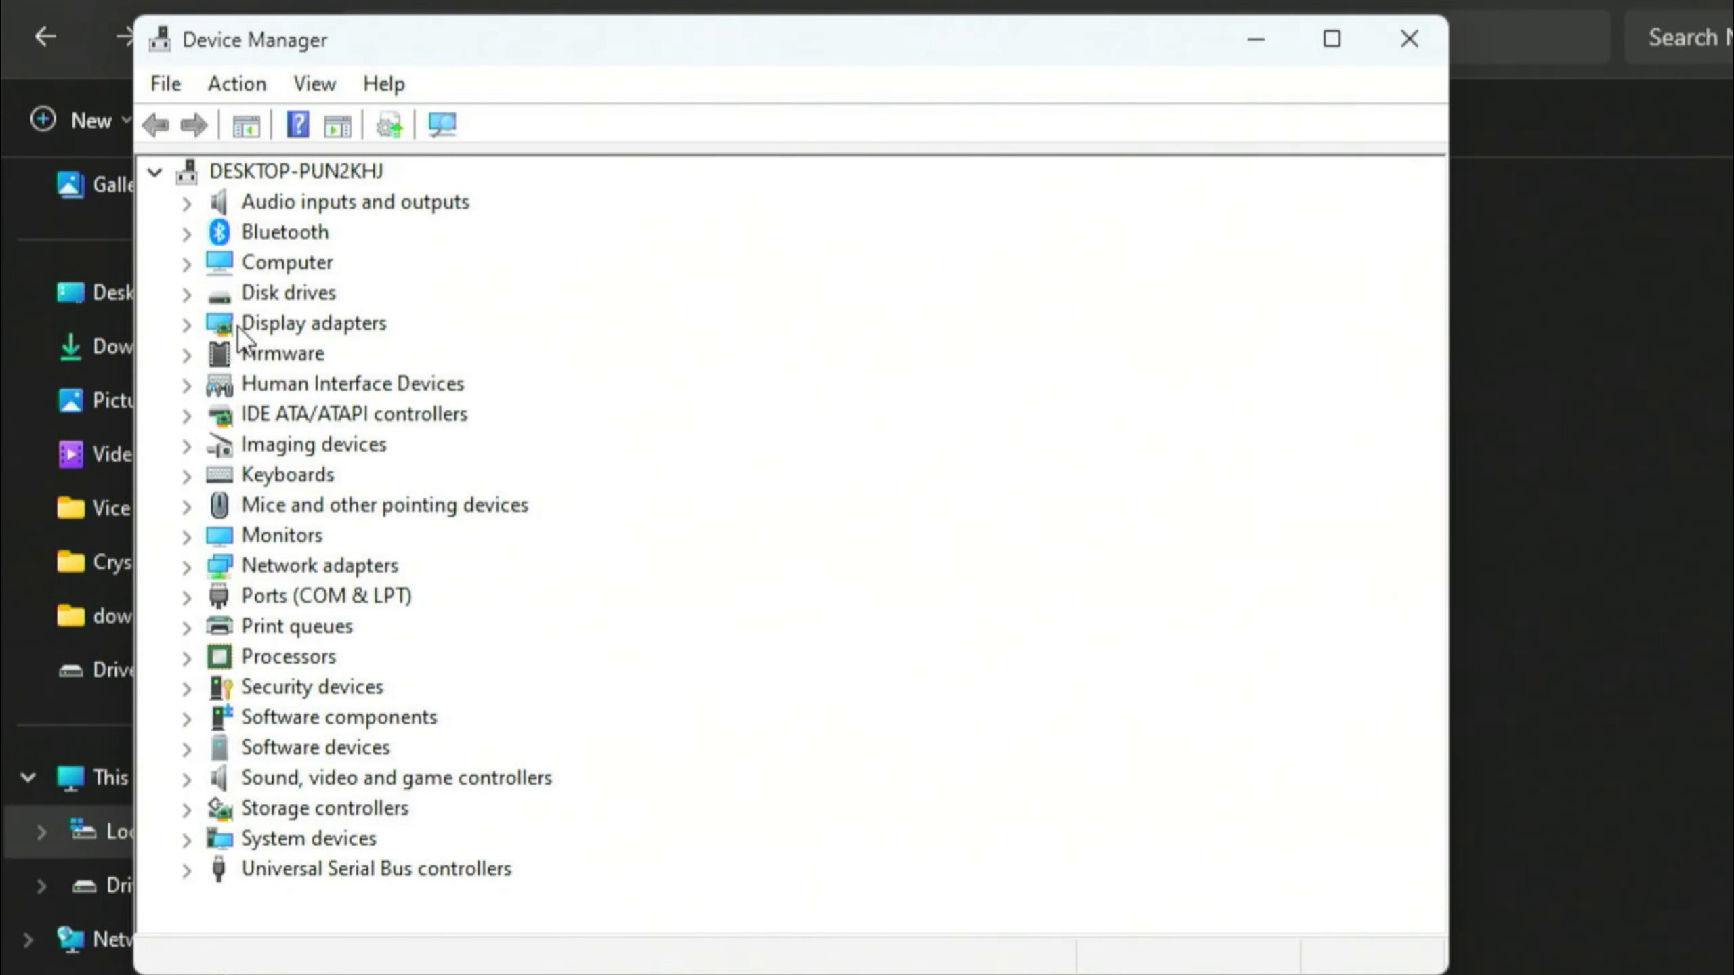
left_click(186, 325)
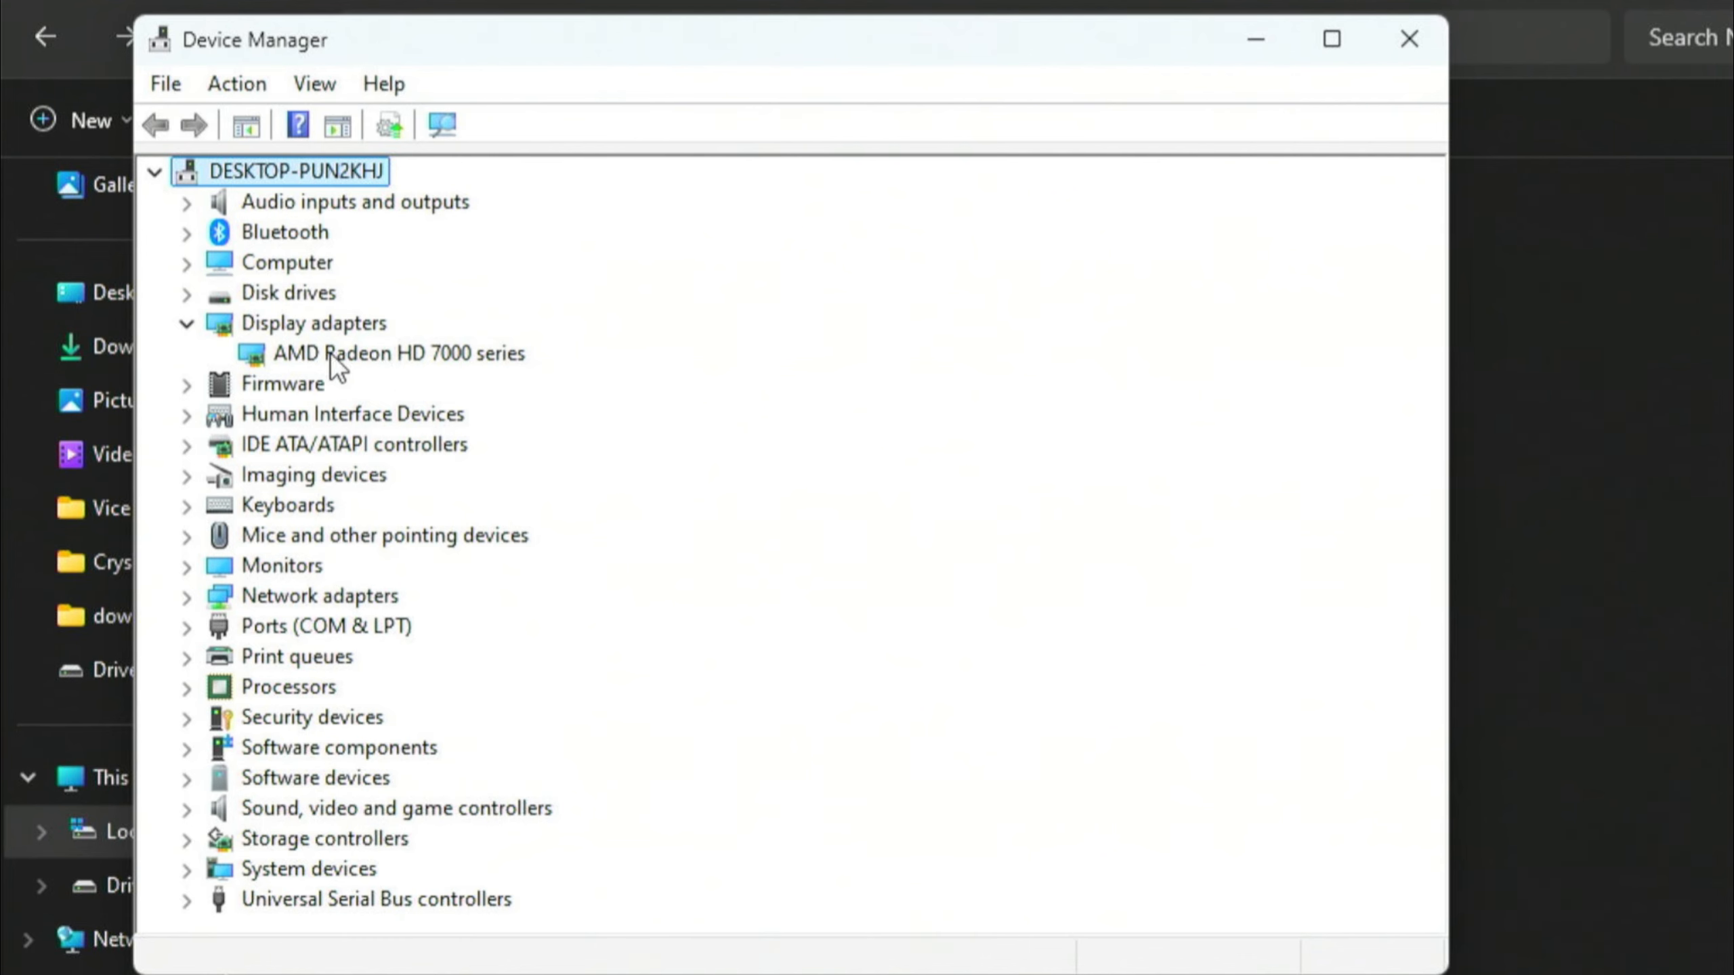
Start a driver update for the AMD Radeon HD 7000 series adapter, choosing to browse the computer for drivers.
left_click(450, 353)
right_click(452, 362)
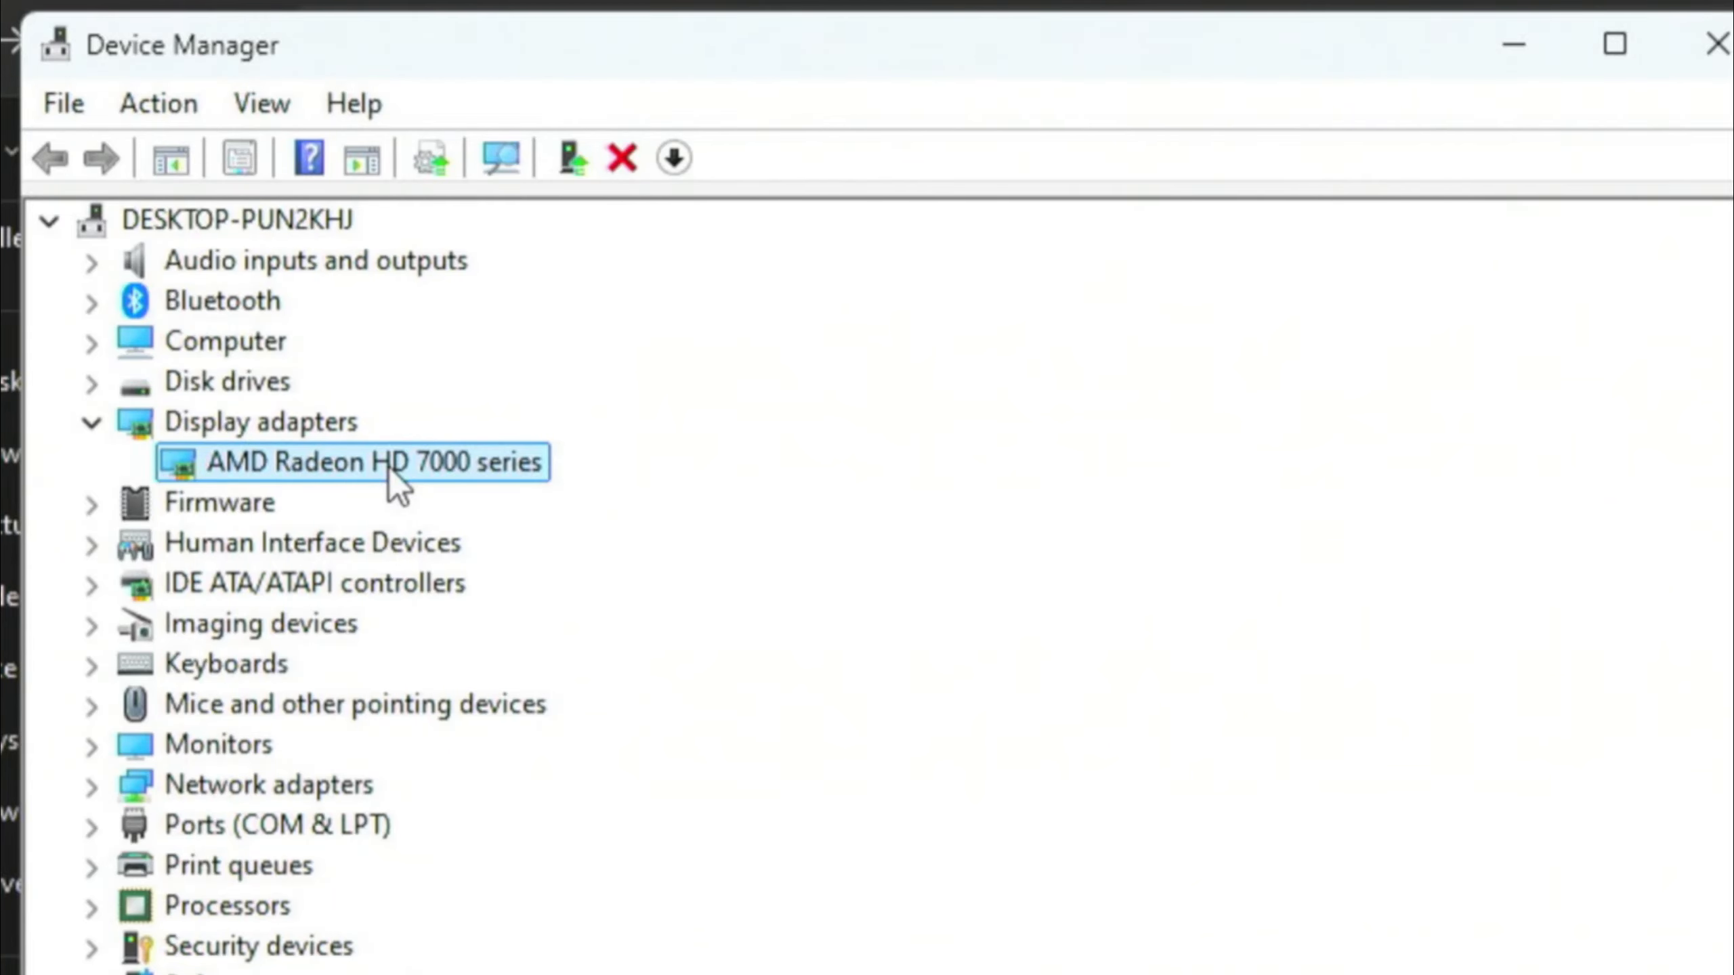
right_click(387, 467)
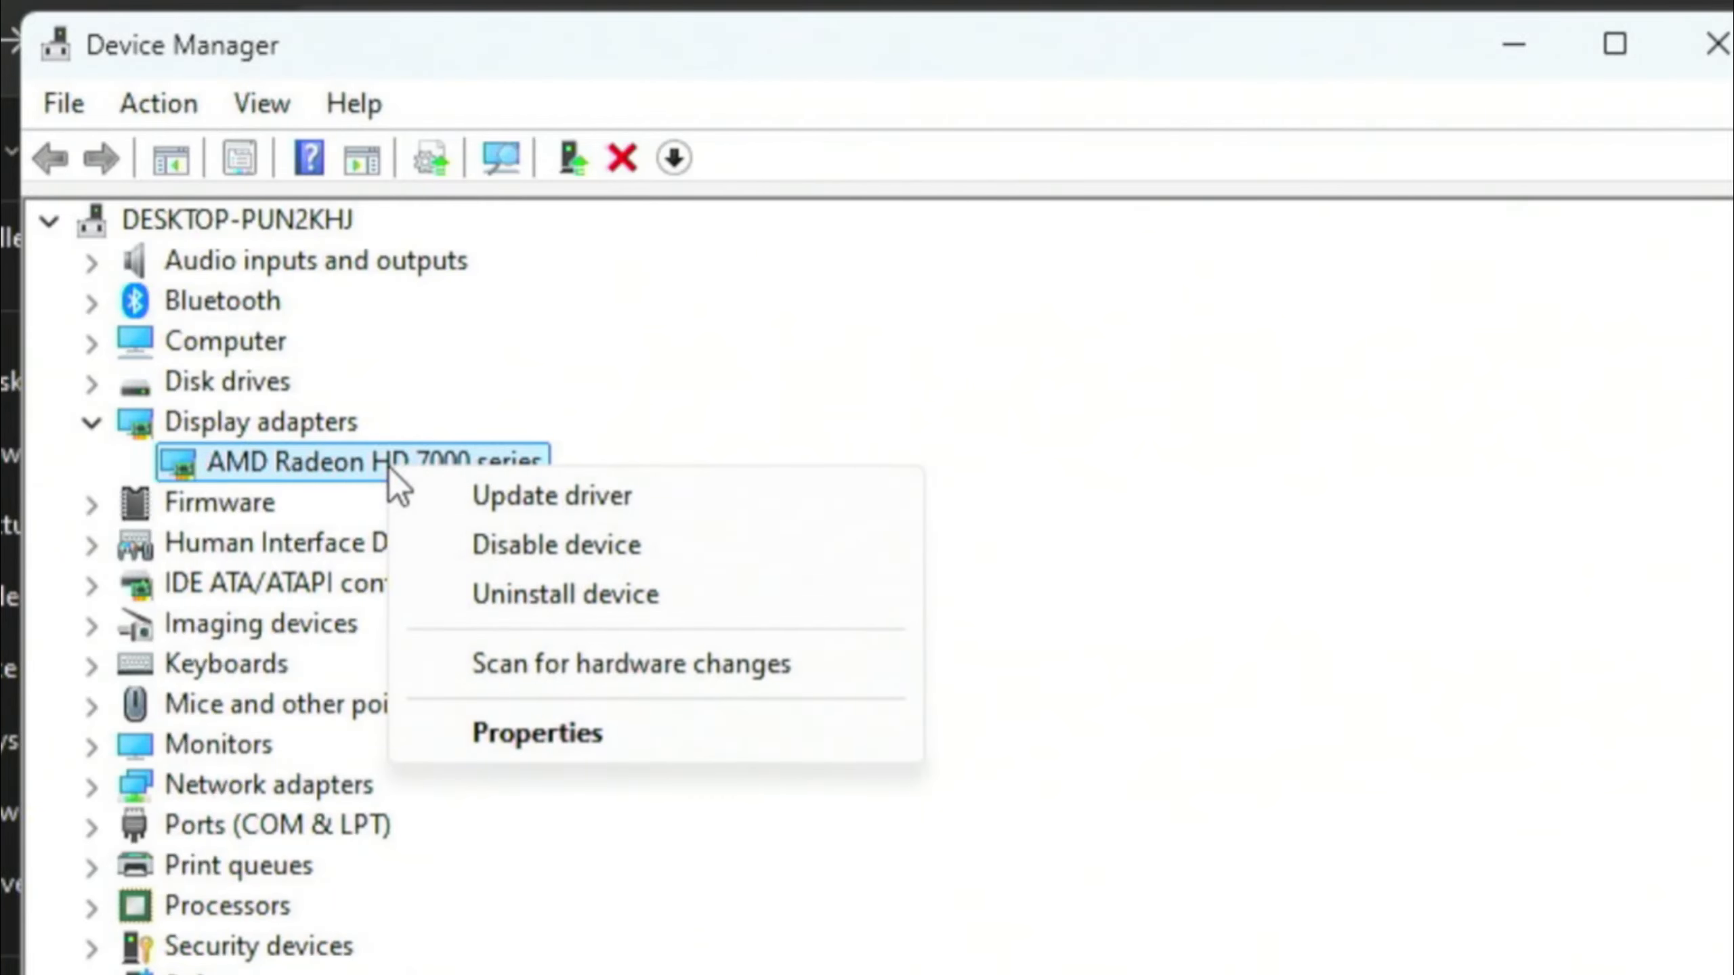
left_click(550, 502)
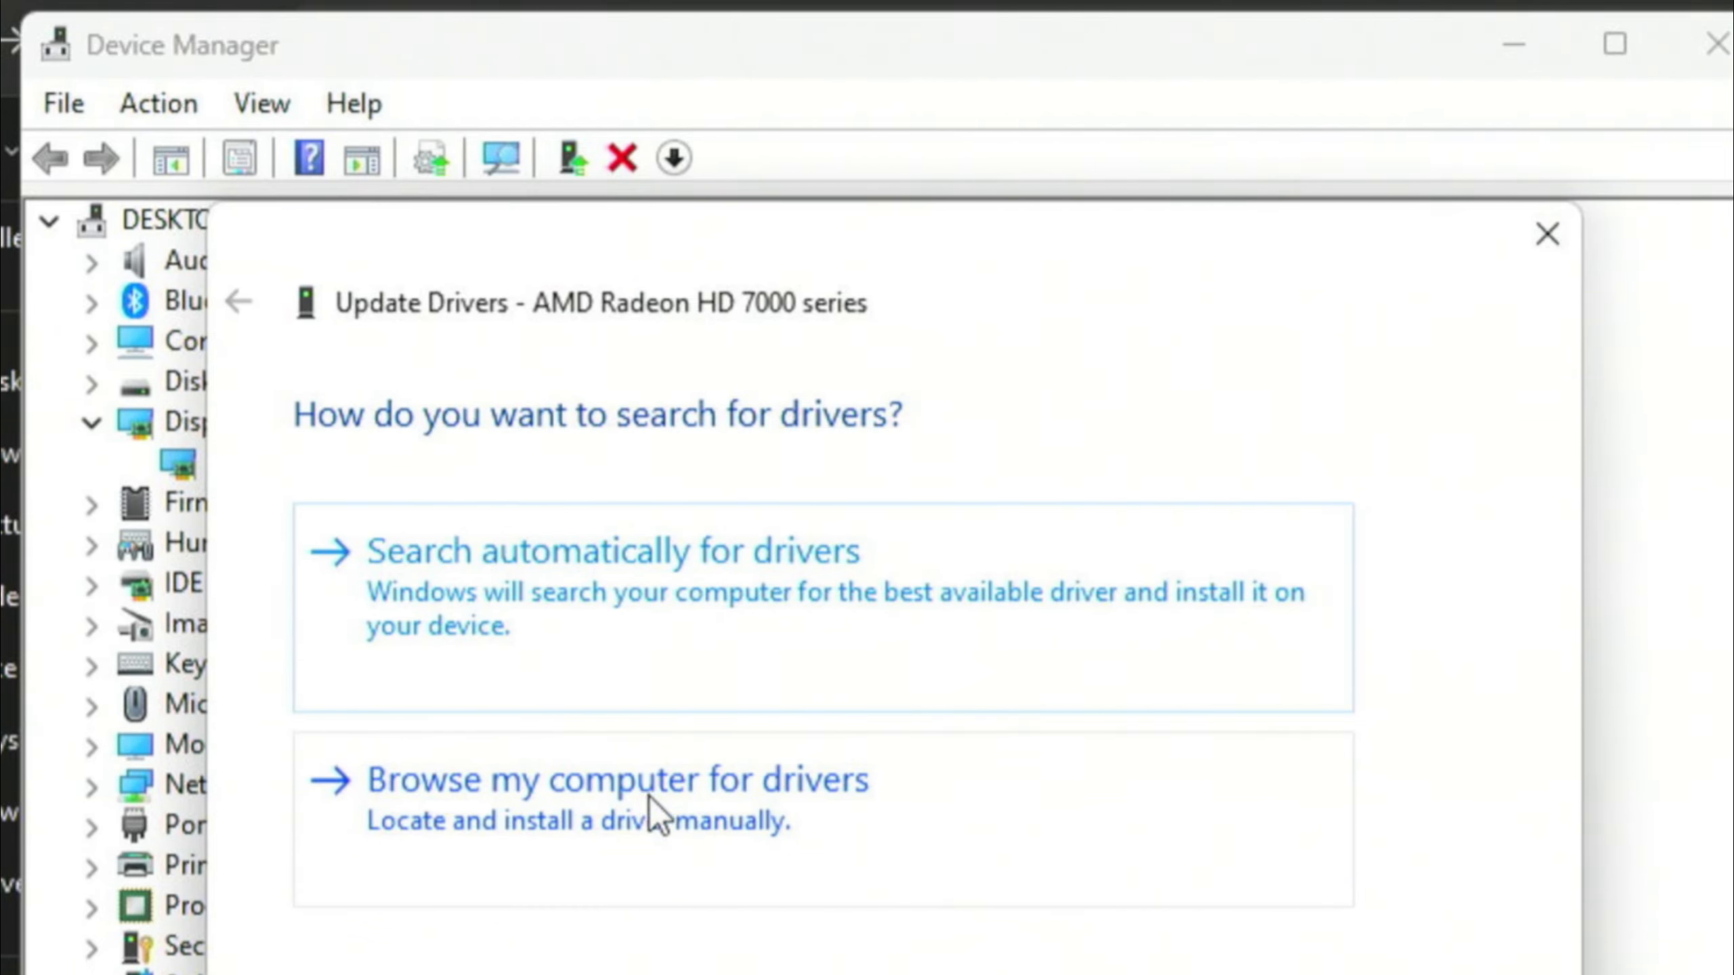
left_click(567, 796)
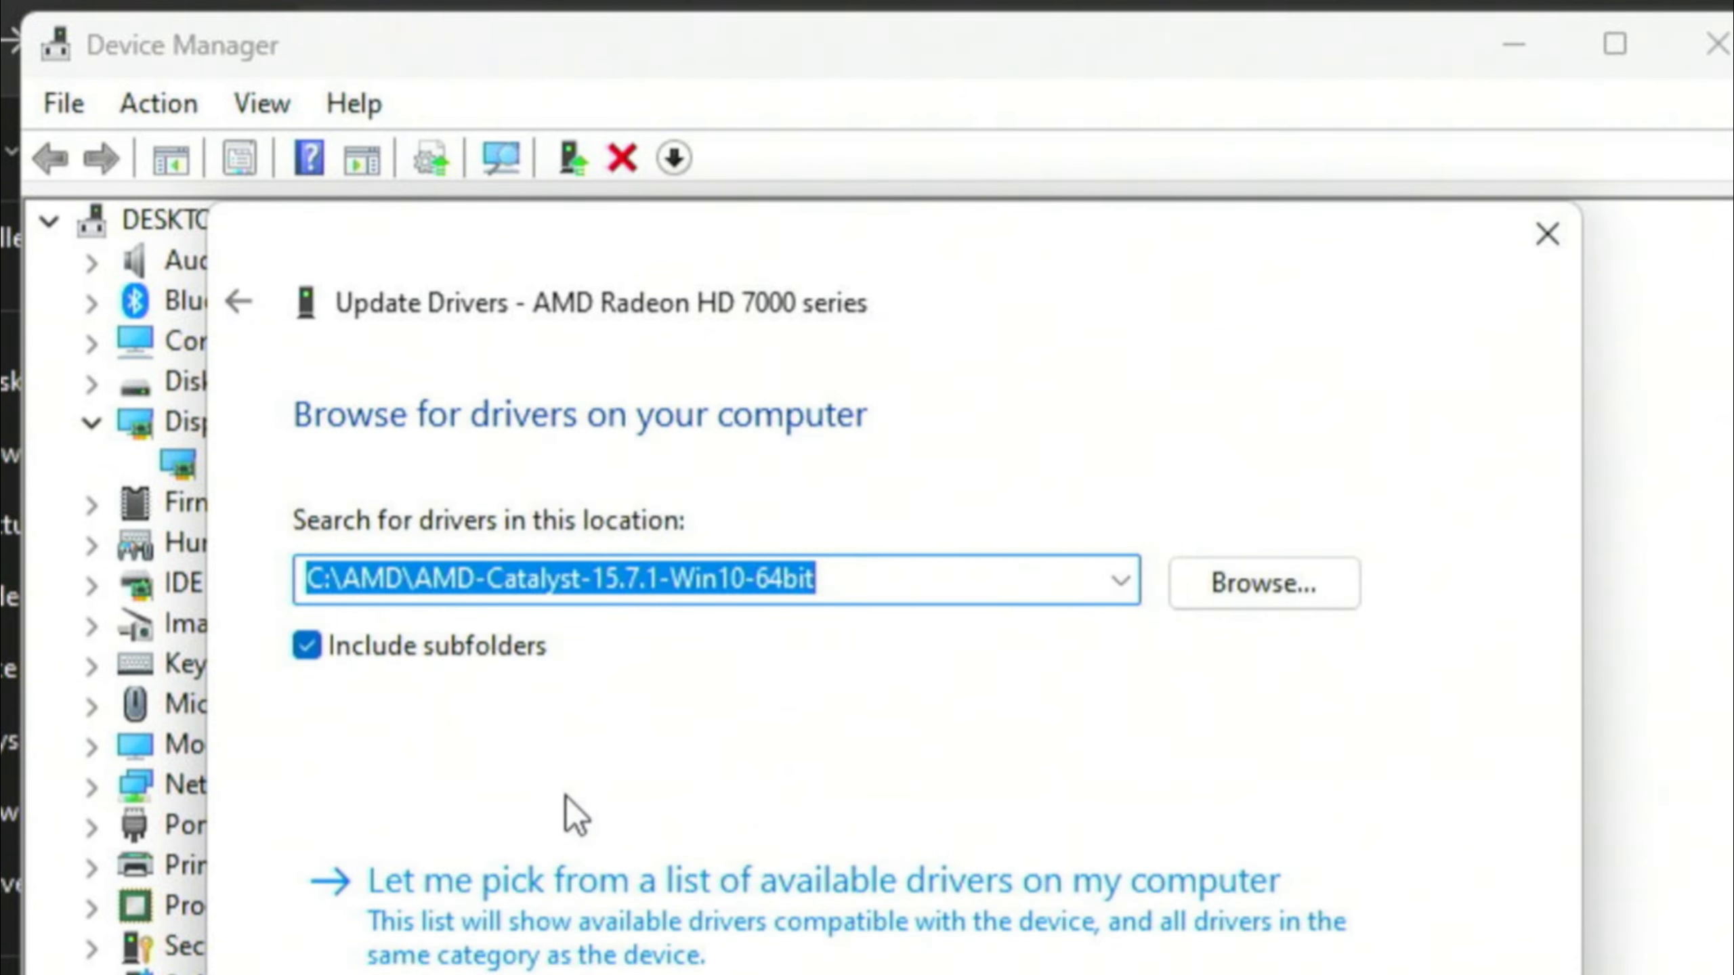
Select the Non-WHQL-Win10-64Bit-Radeon-Software-Crimson-ReLive-16.2.1-Sep20 folder under C:\AMD as the driver location and install the driver from it.
left_click(1255, 582)
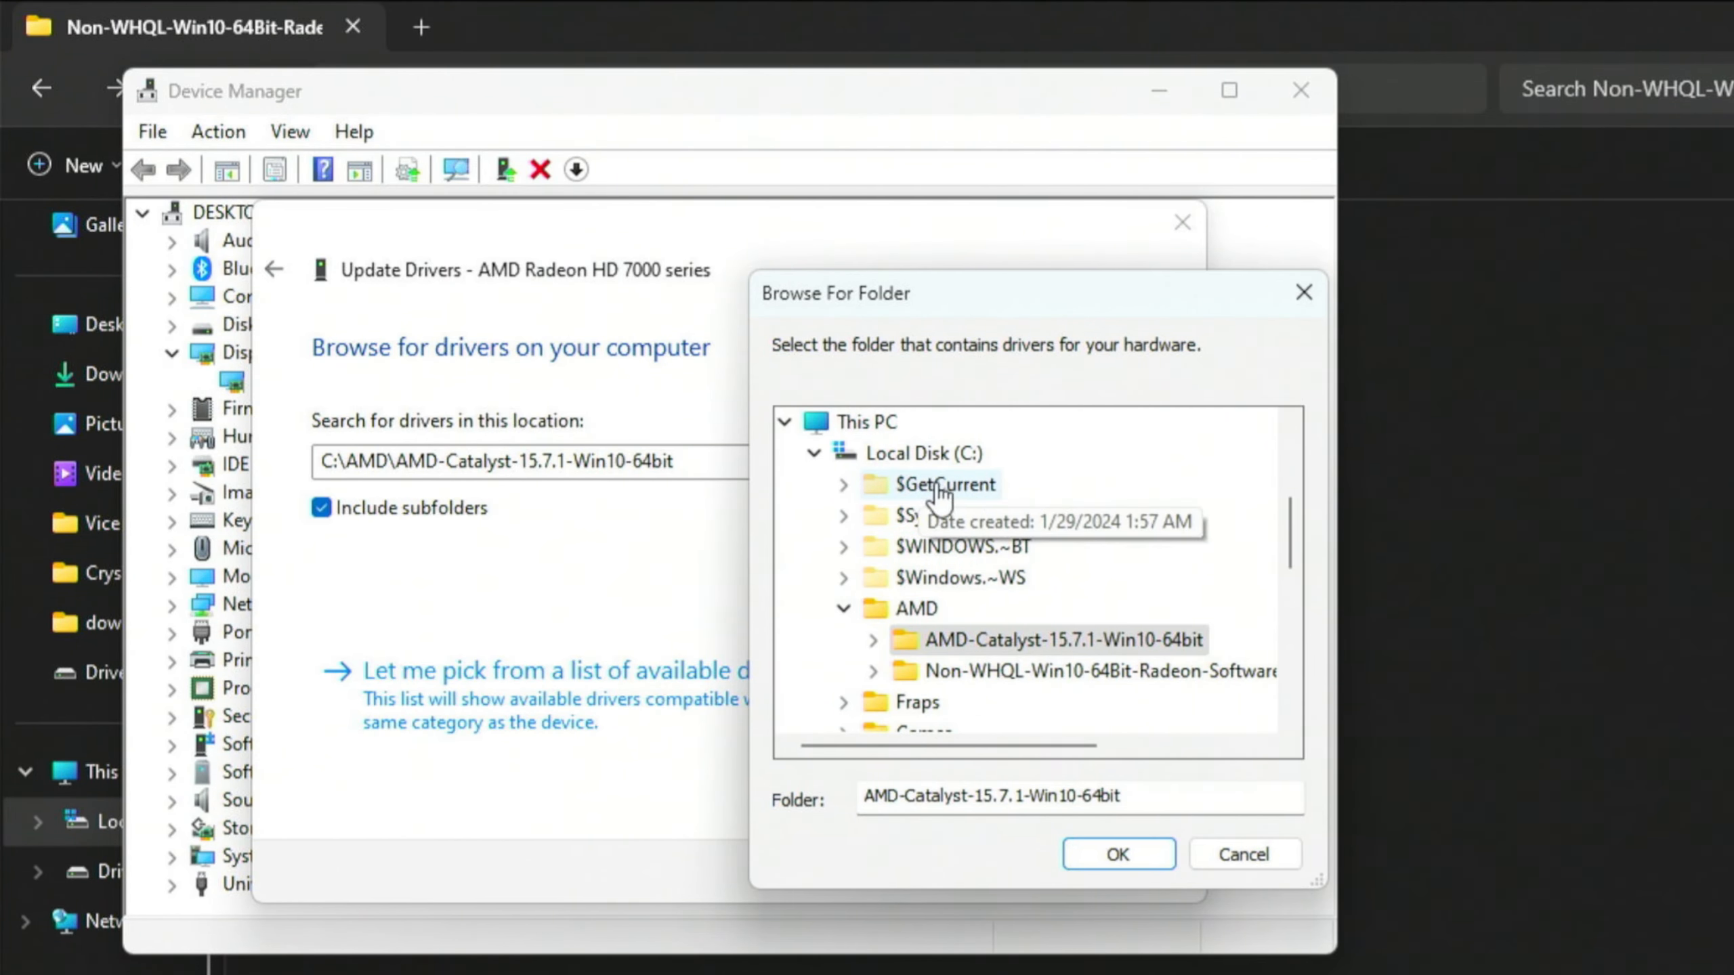
scroll(952, 500, "down", 2)
scroll(990, 516, "up", 2)
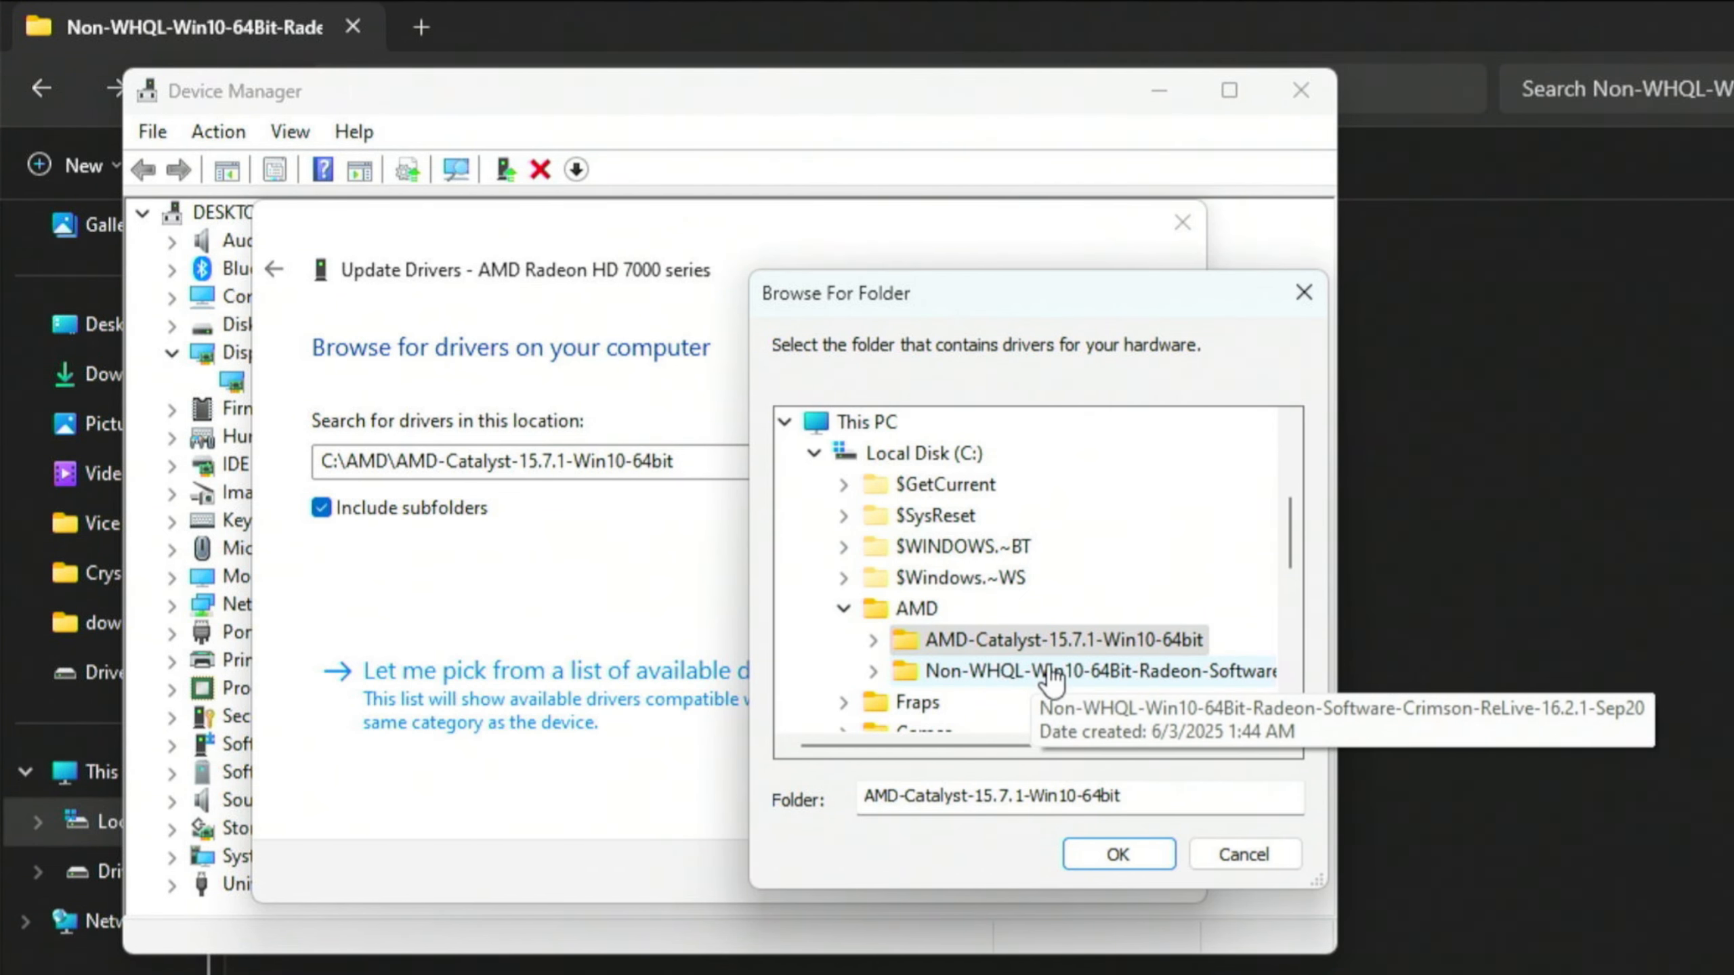
double_click(1045, 640)
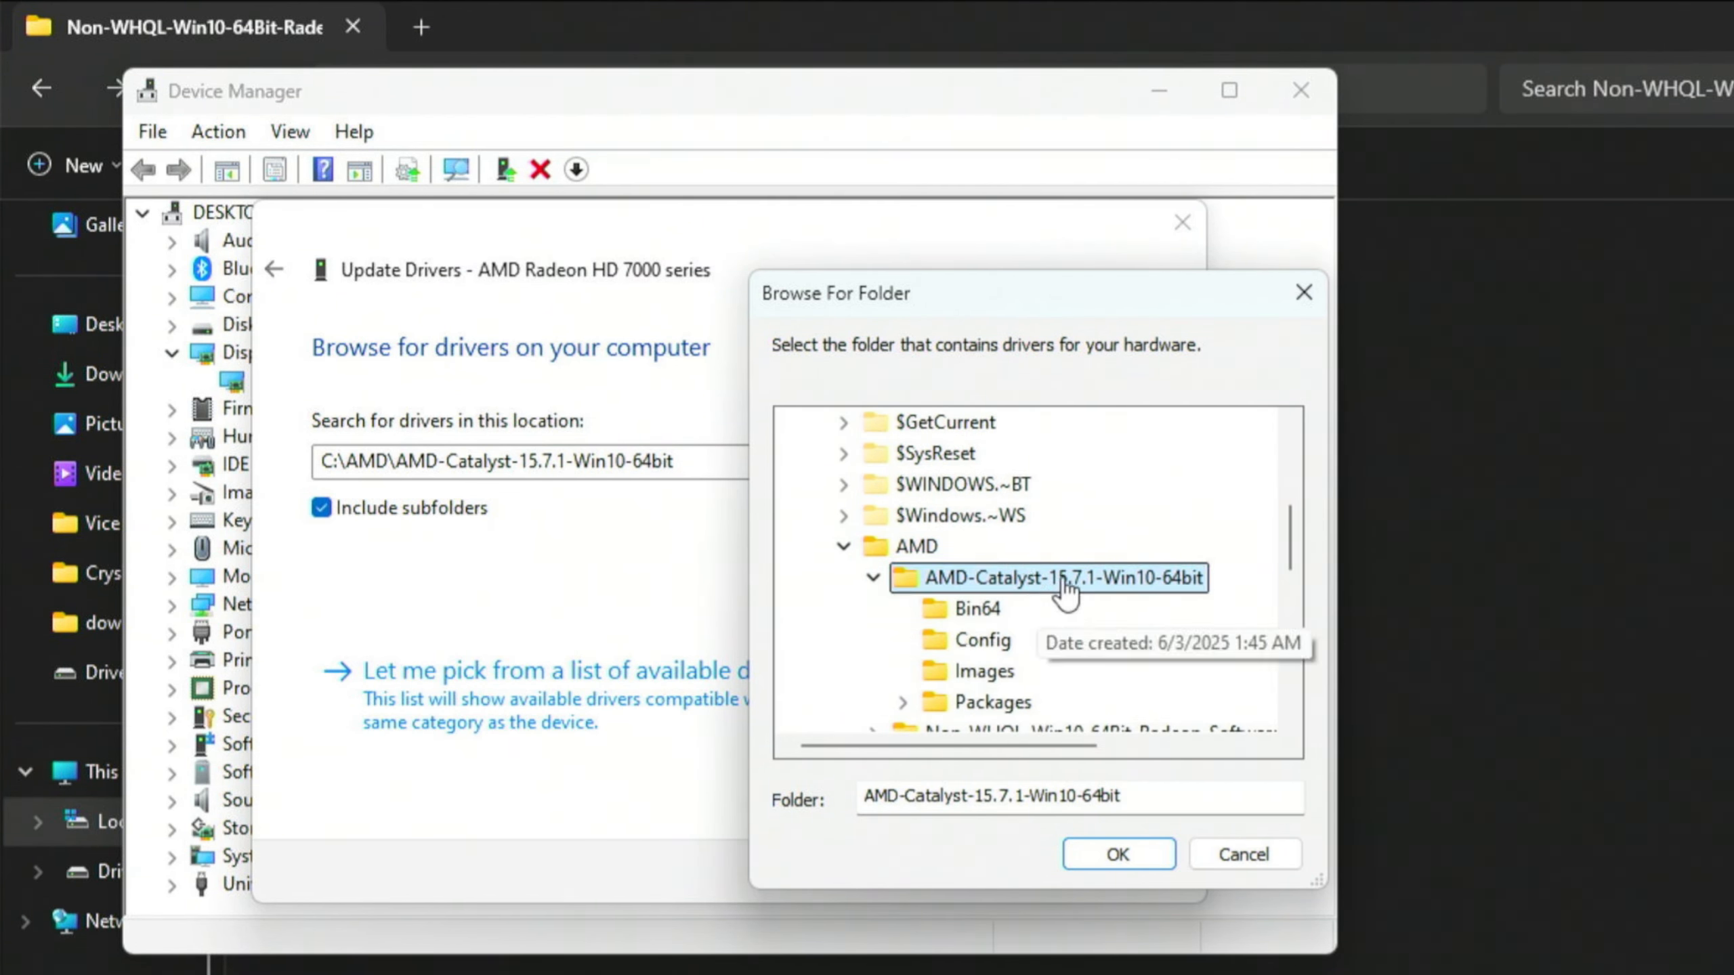
left_click(876, 577)
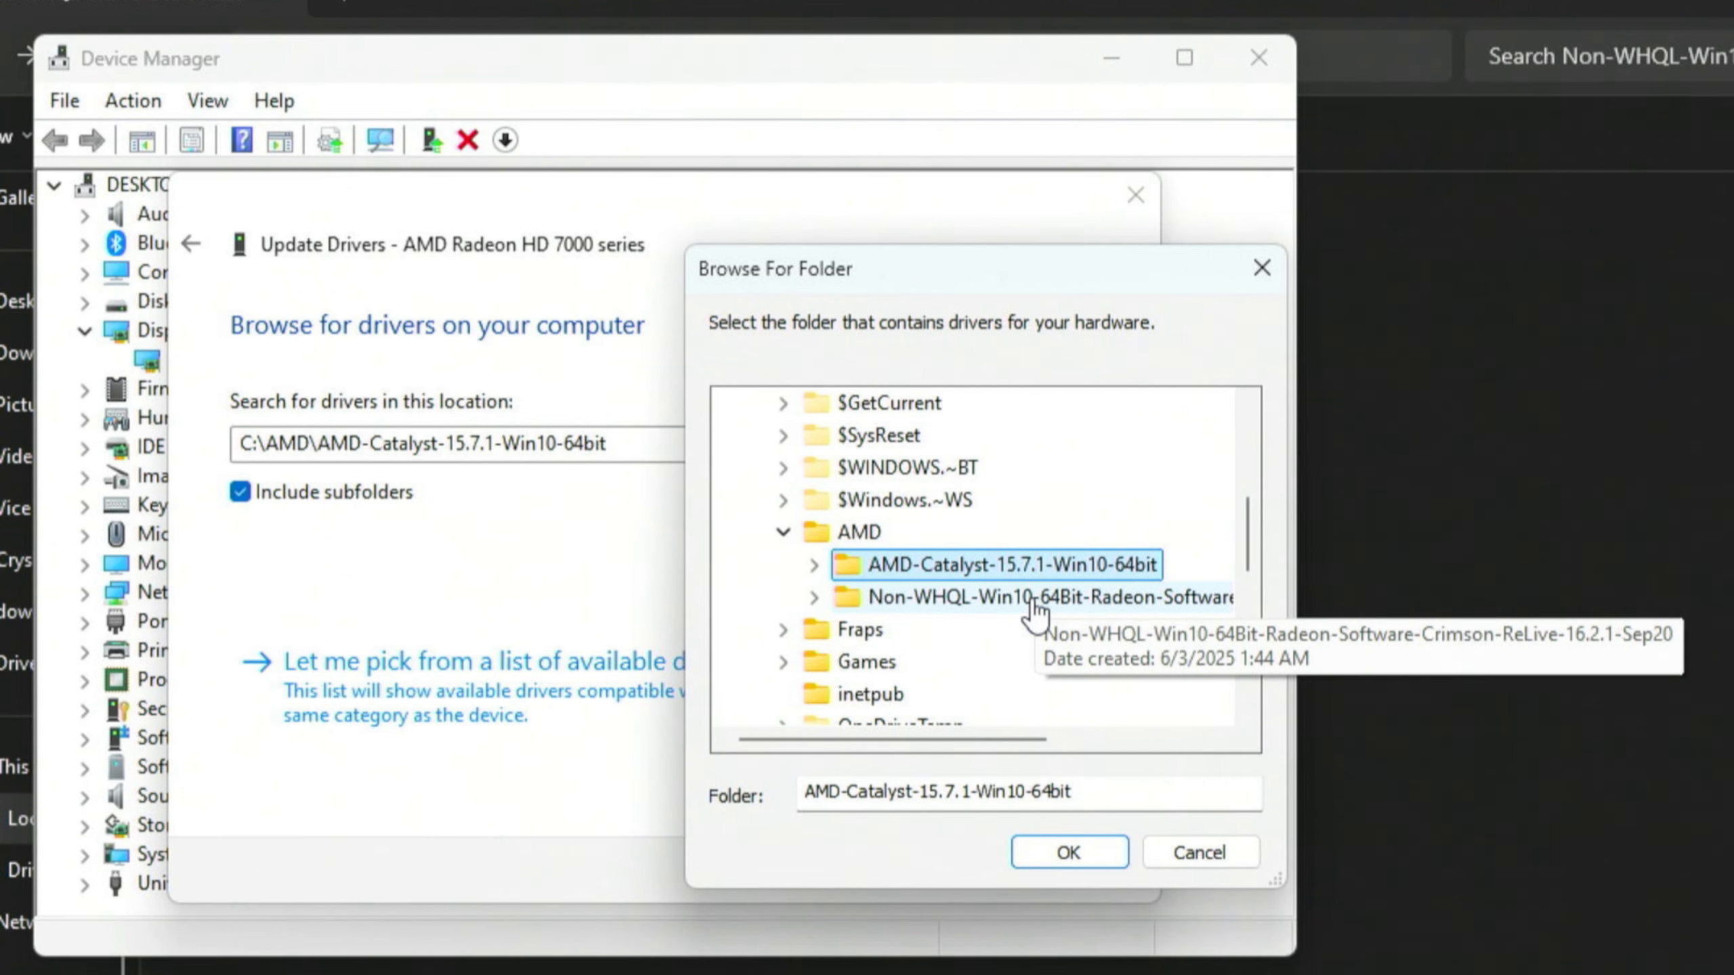
left_click(1031, 596)
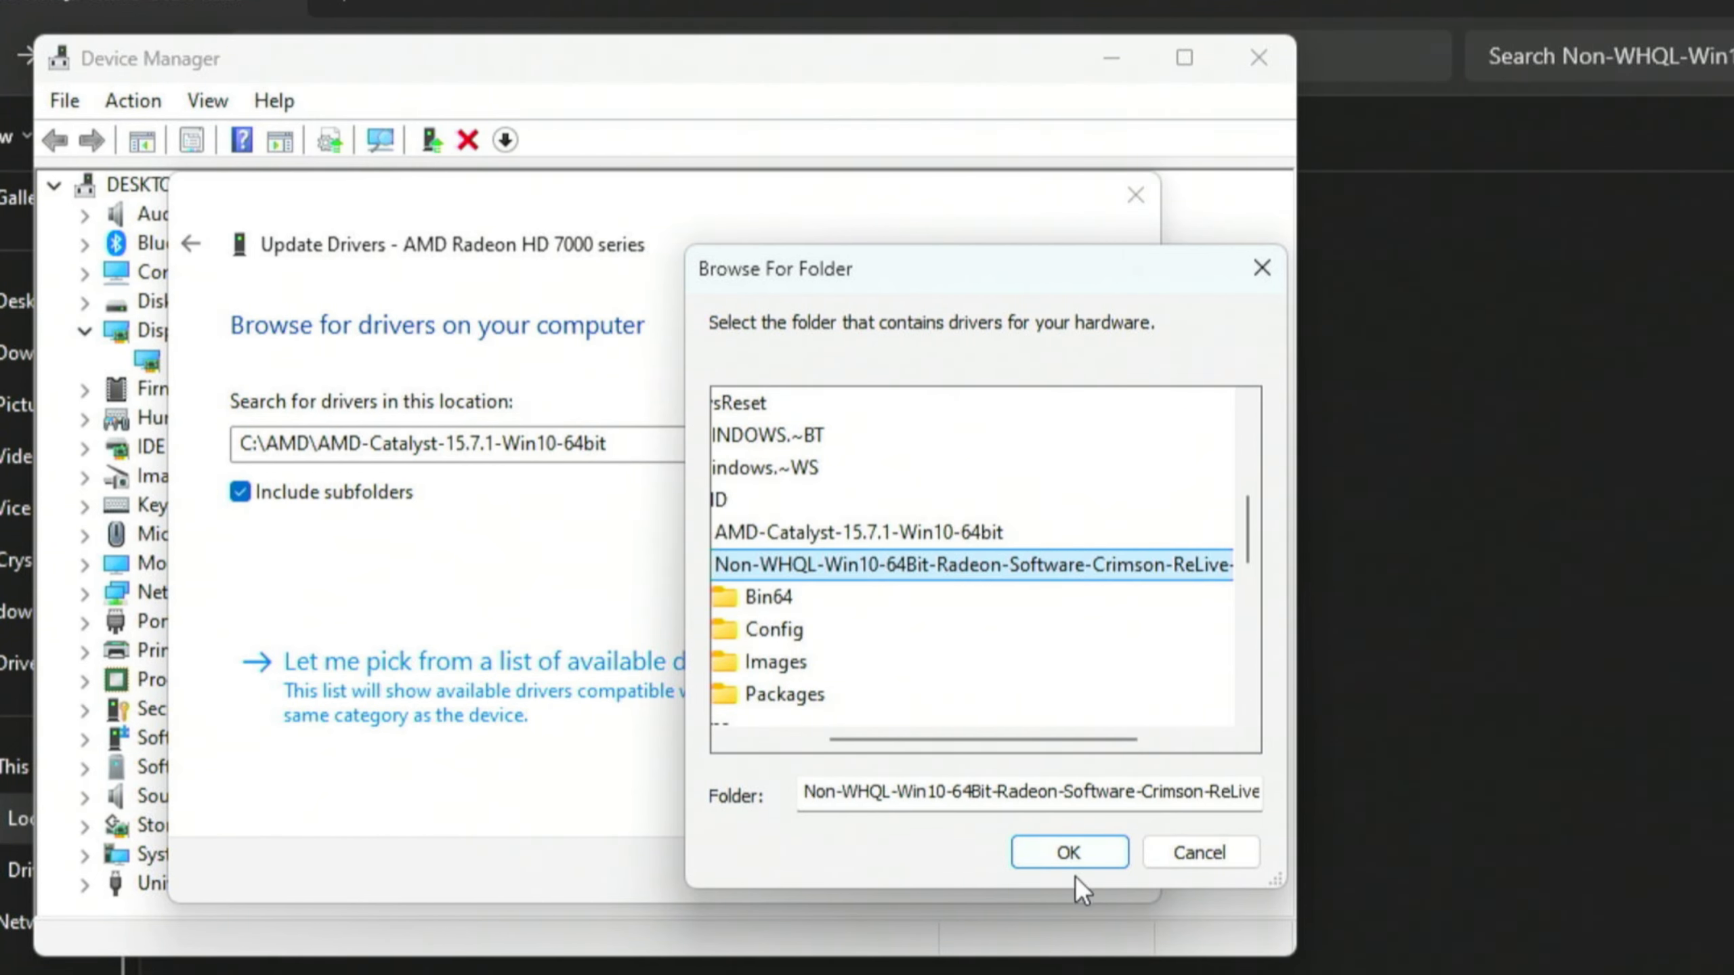
left_click(1069, 854)
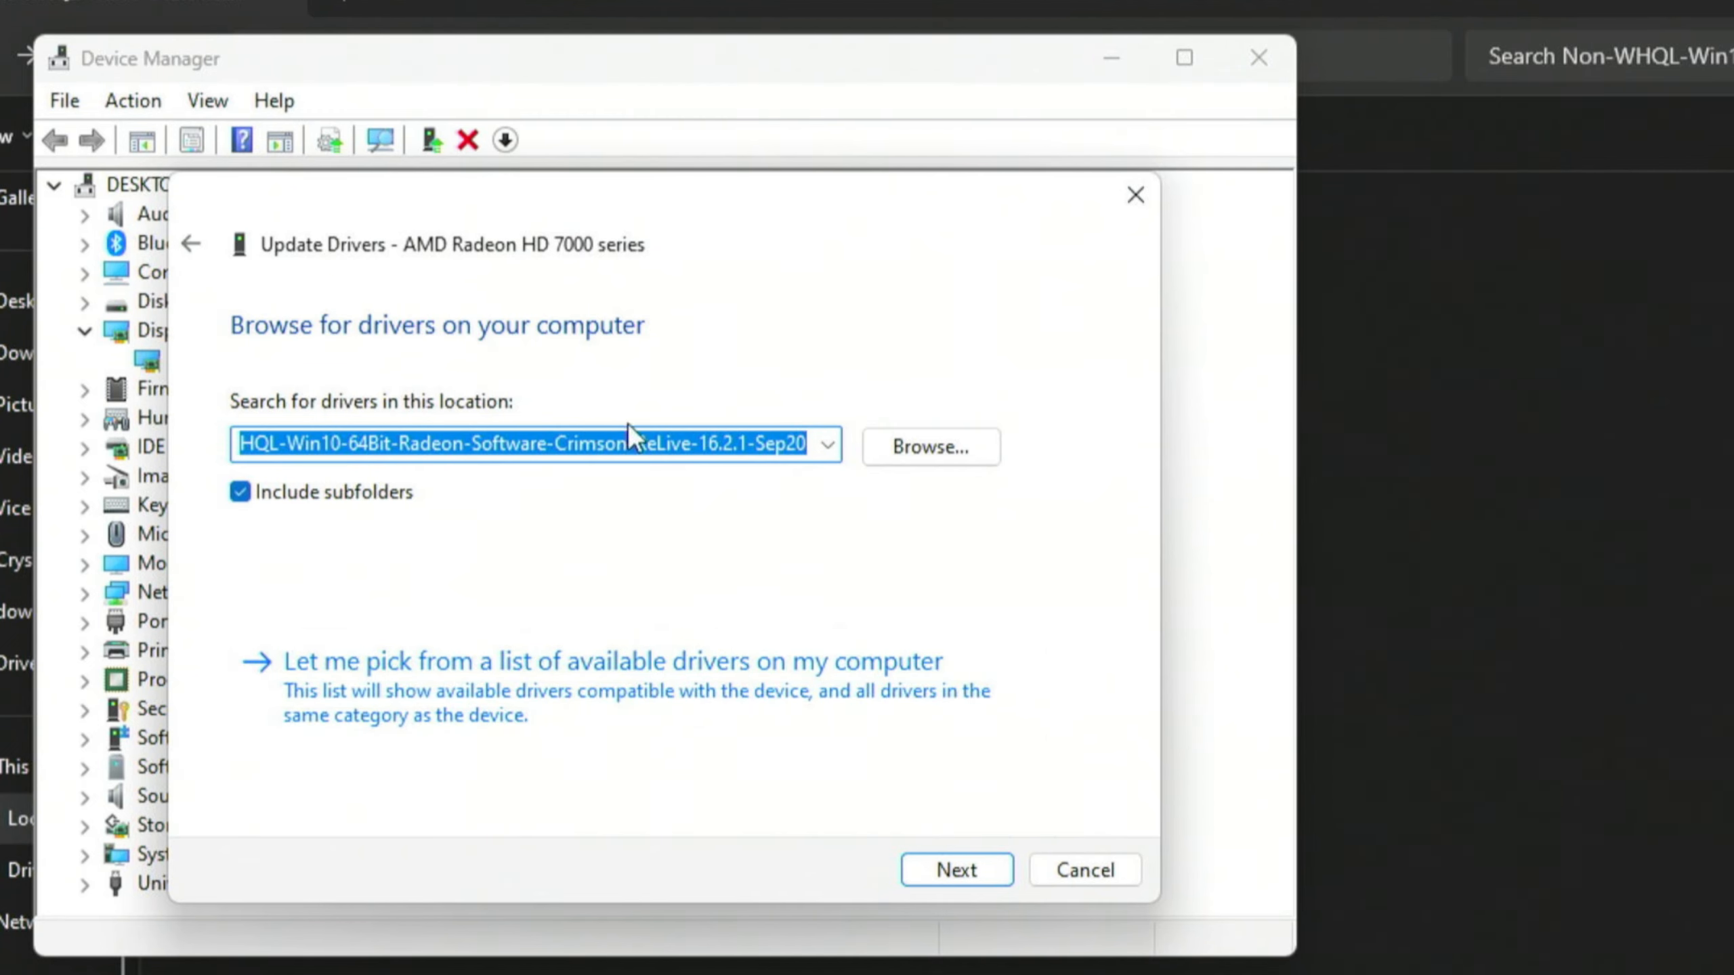
left_click(966, 873)
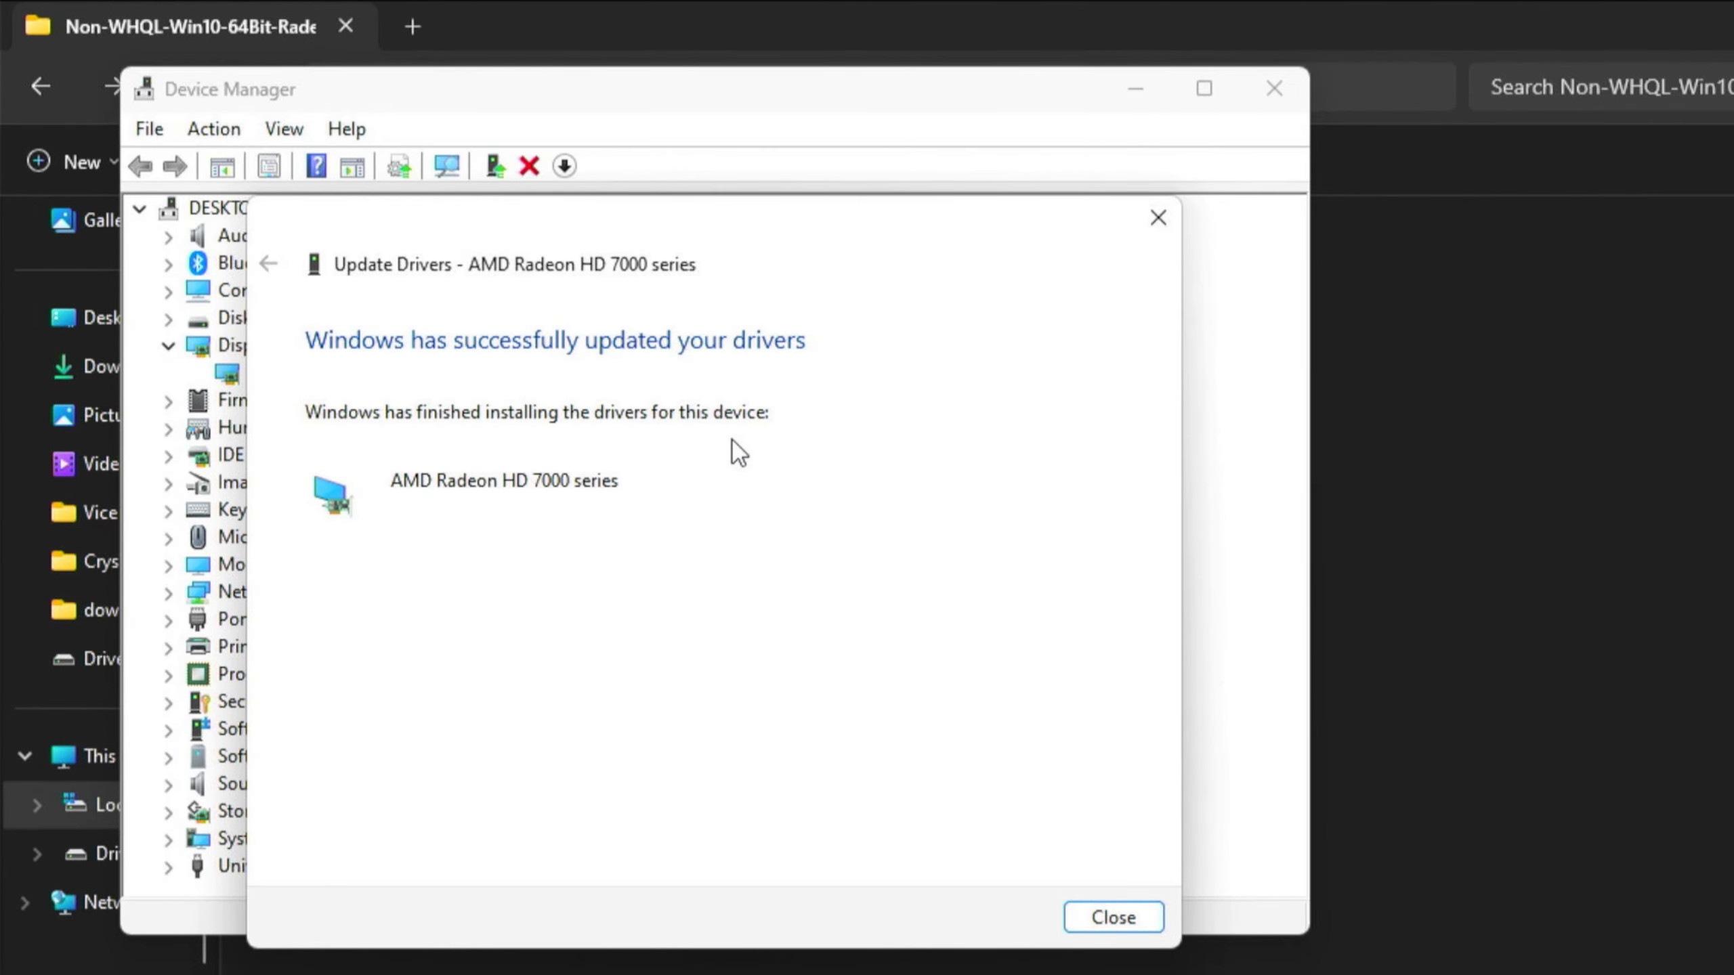
left_click(1117, 919)
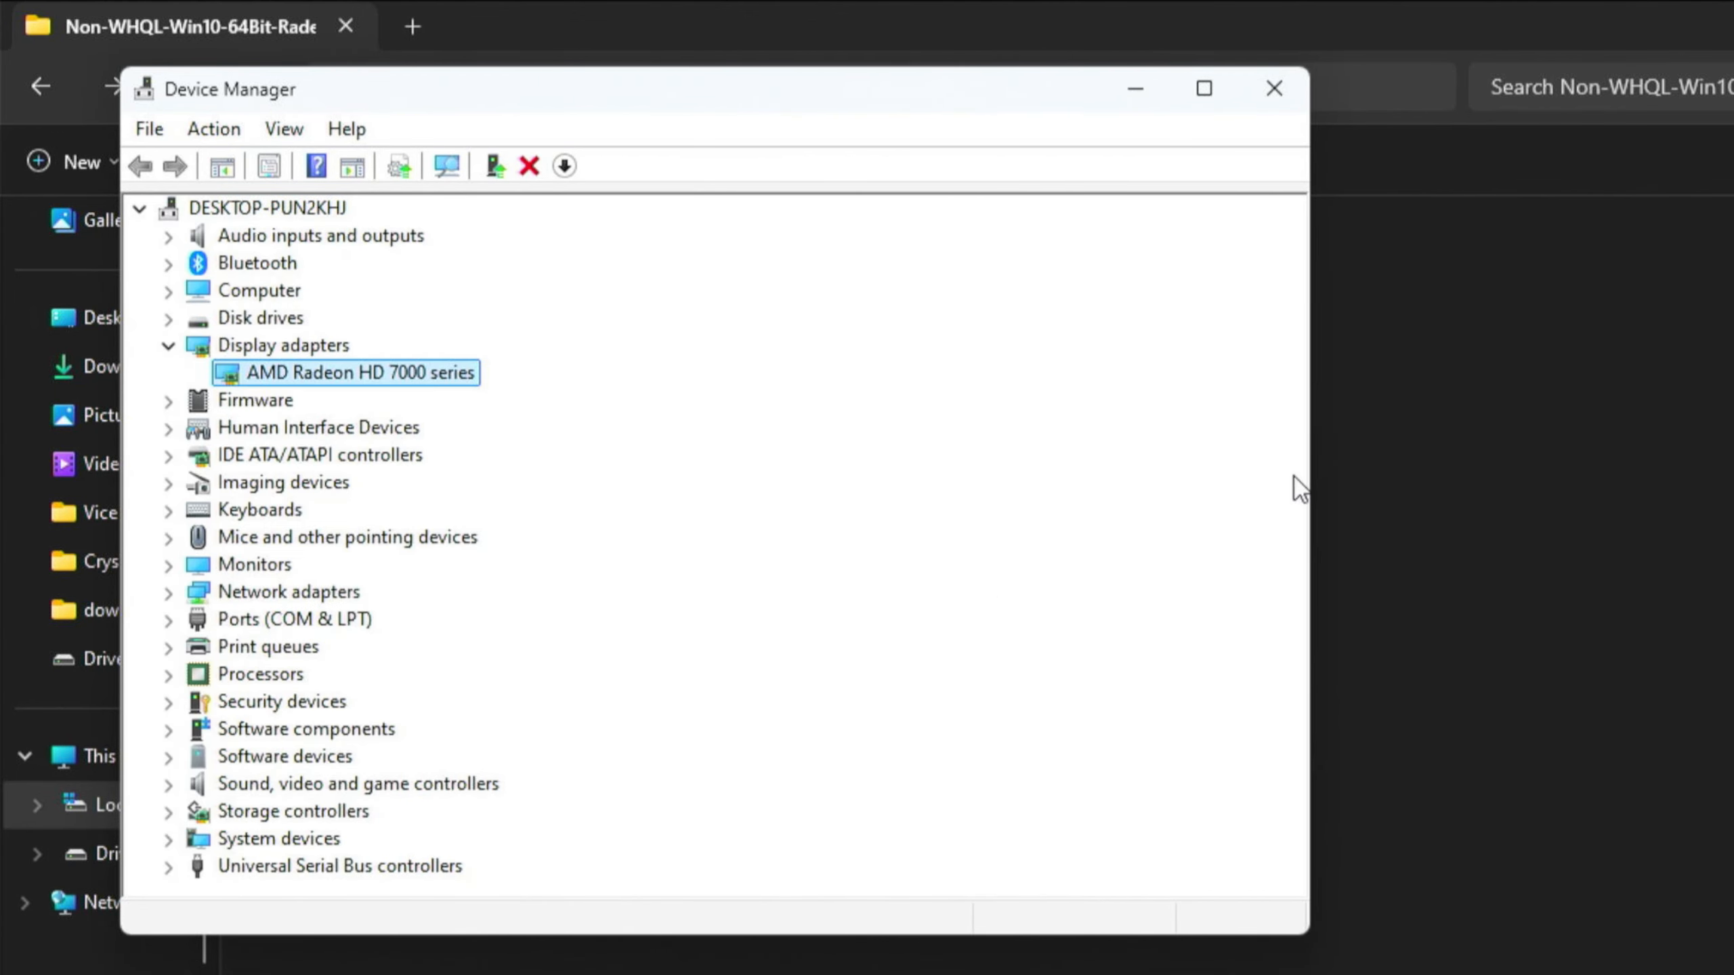
Examine the AMD Radeon HD 7000 series adapter's driver properties and rollback options, and decline the rollback.
right_click(386, 377)
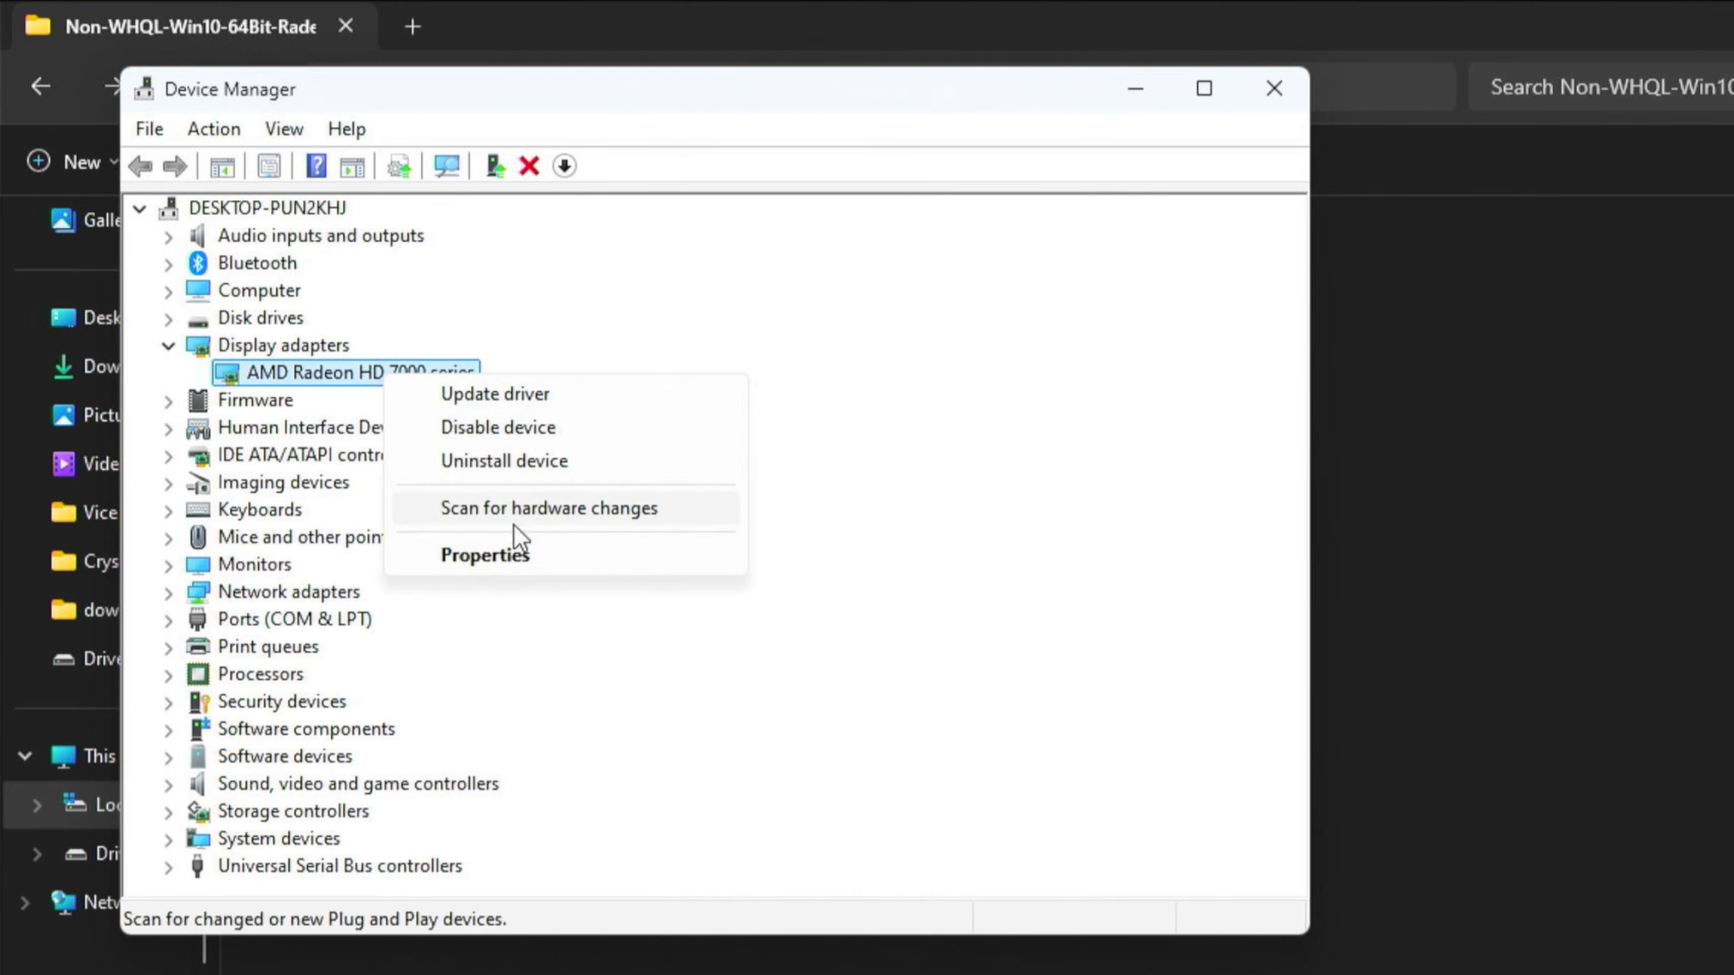
left_click(561, 557)
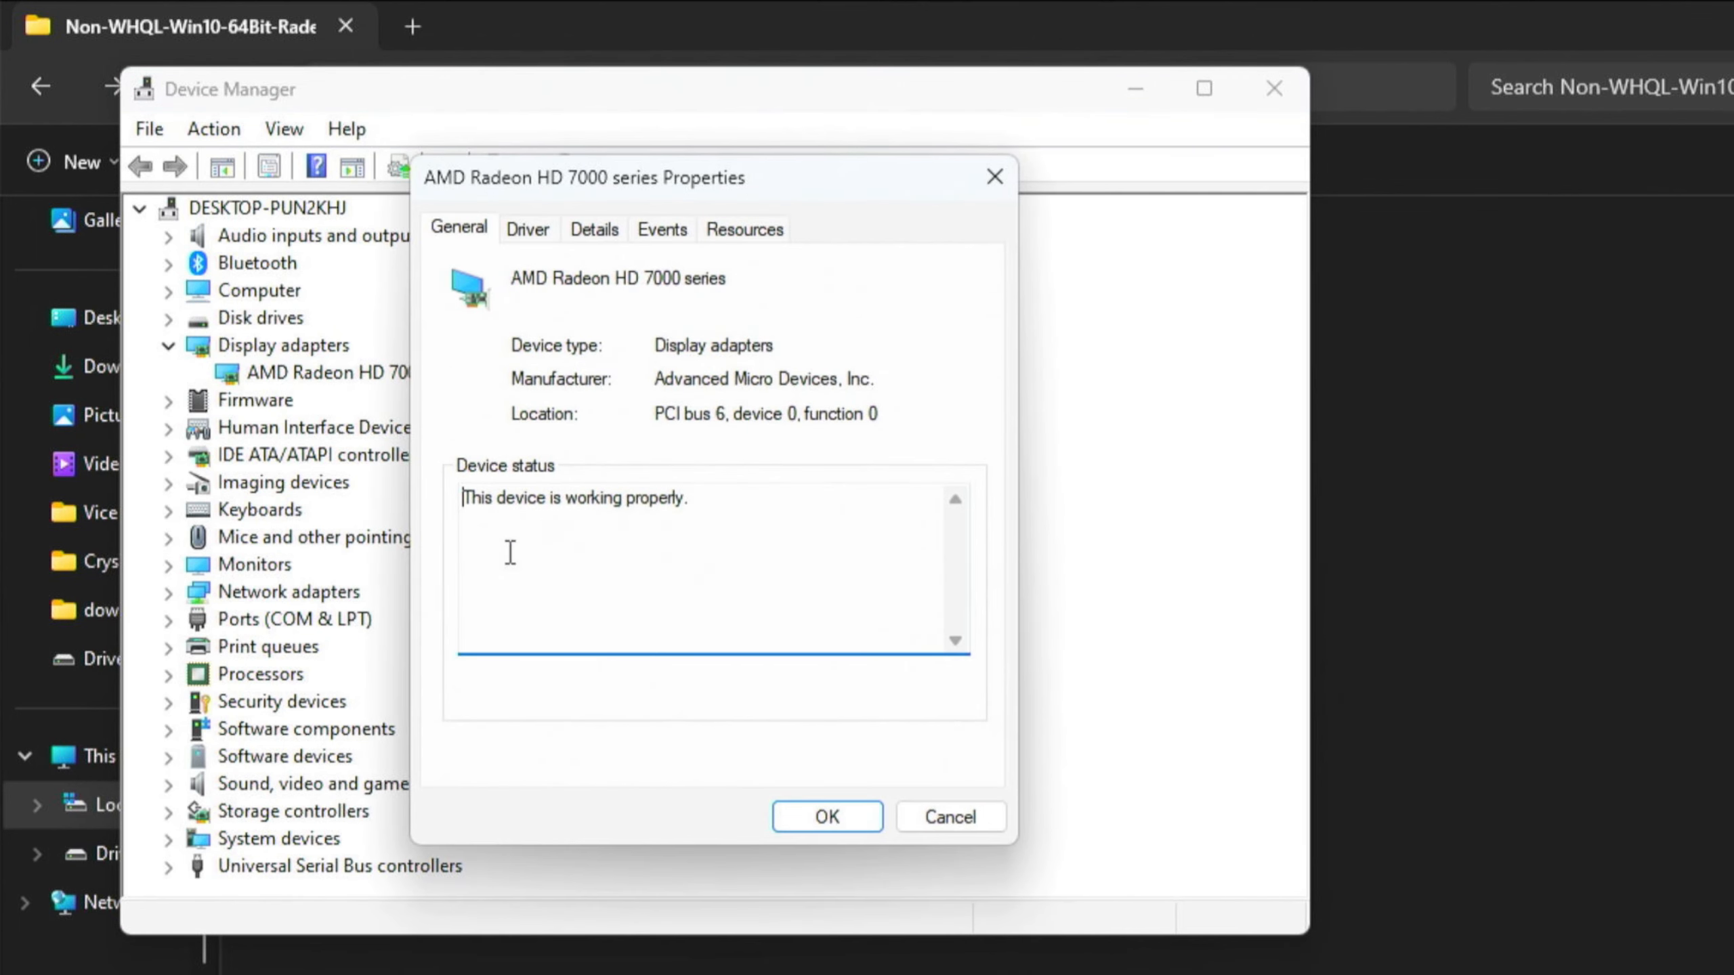
left_click(541, 233)
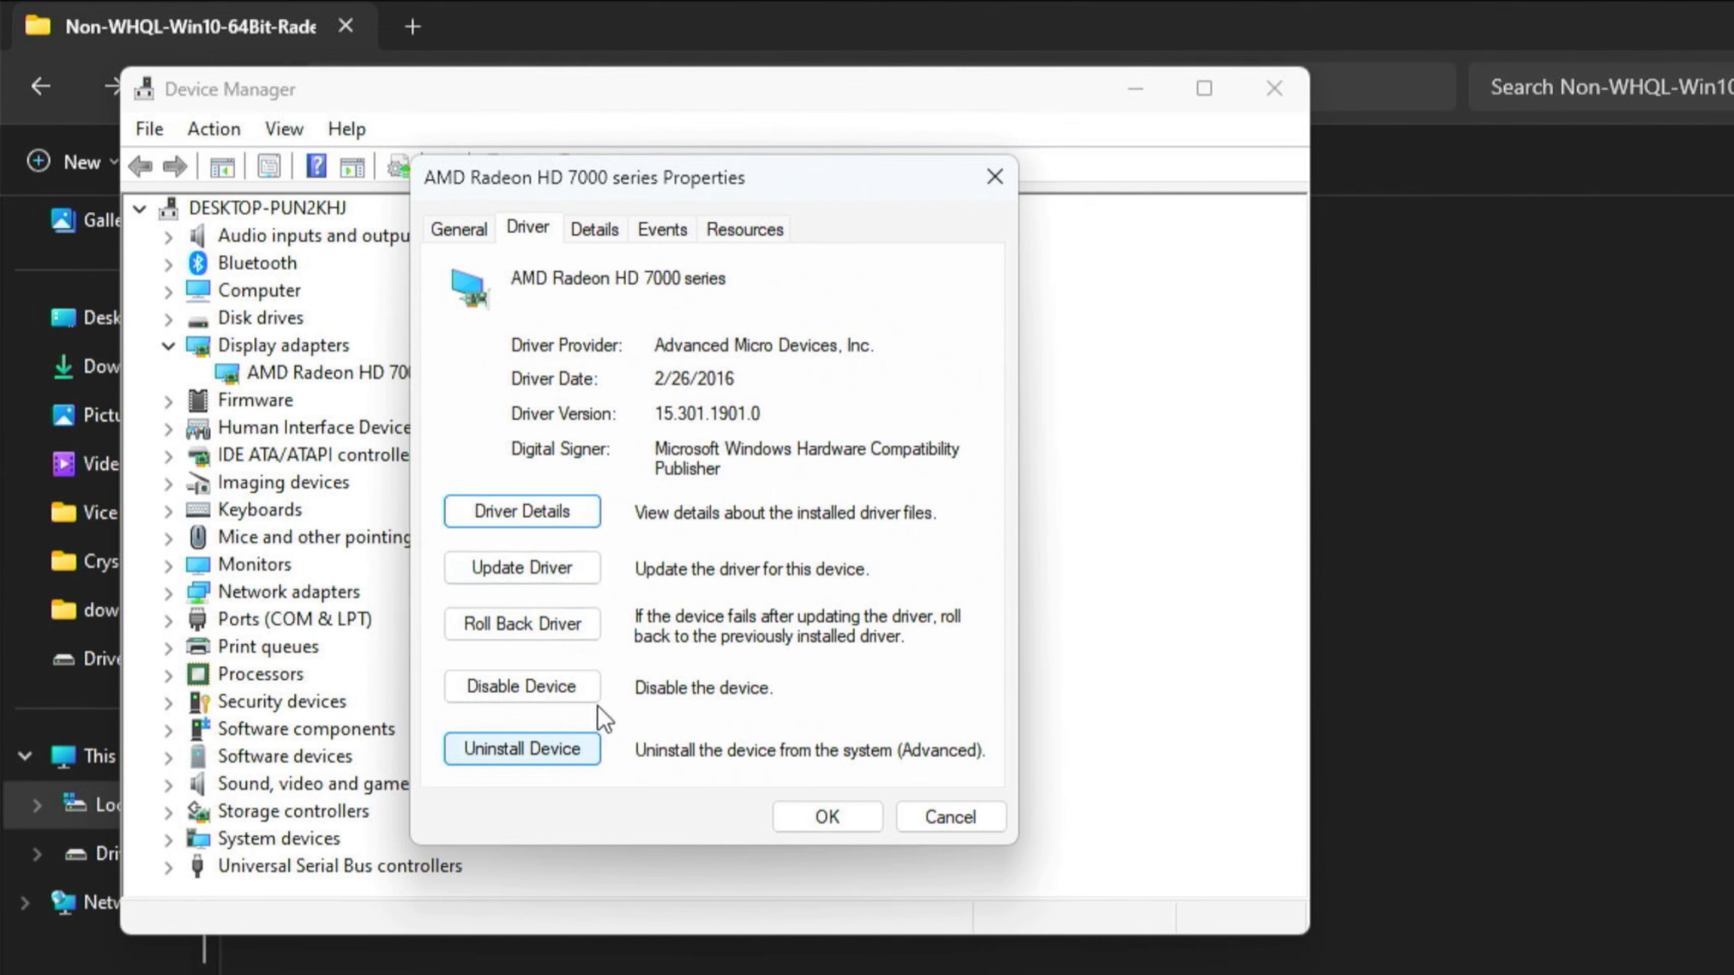
left_click(526, 630)
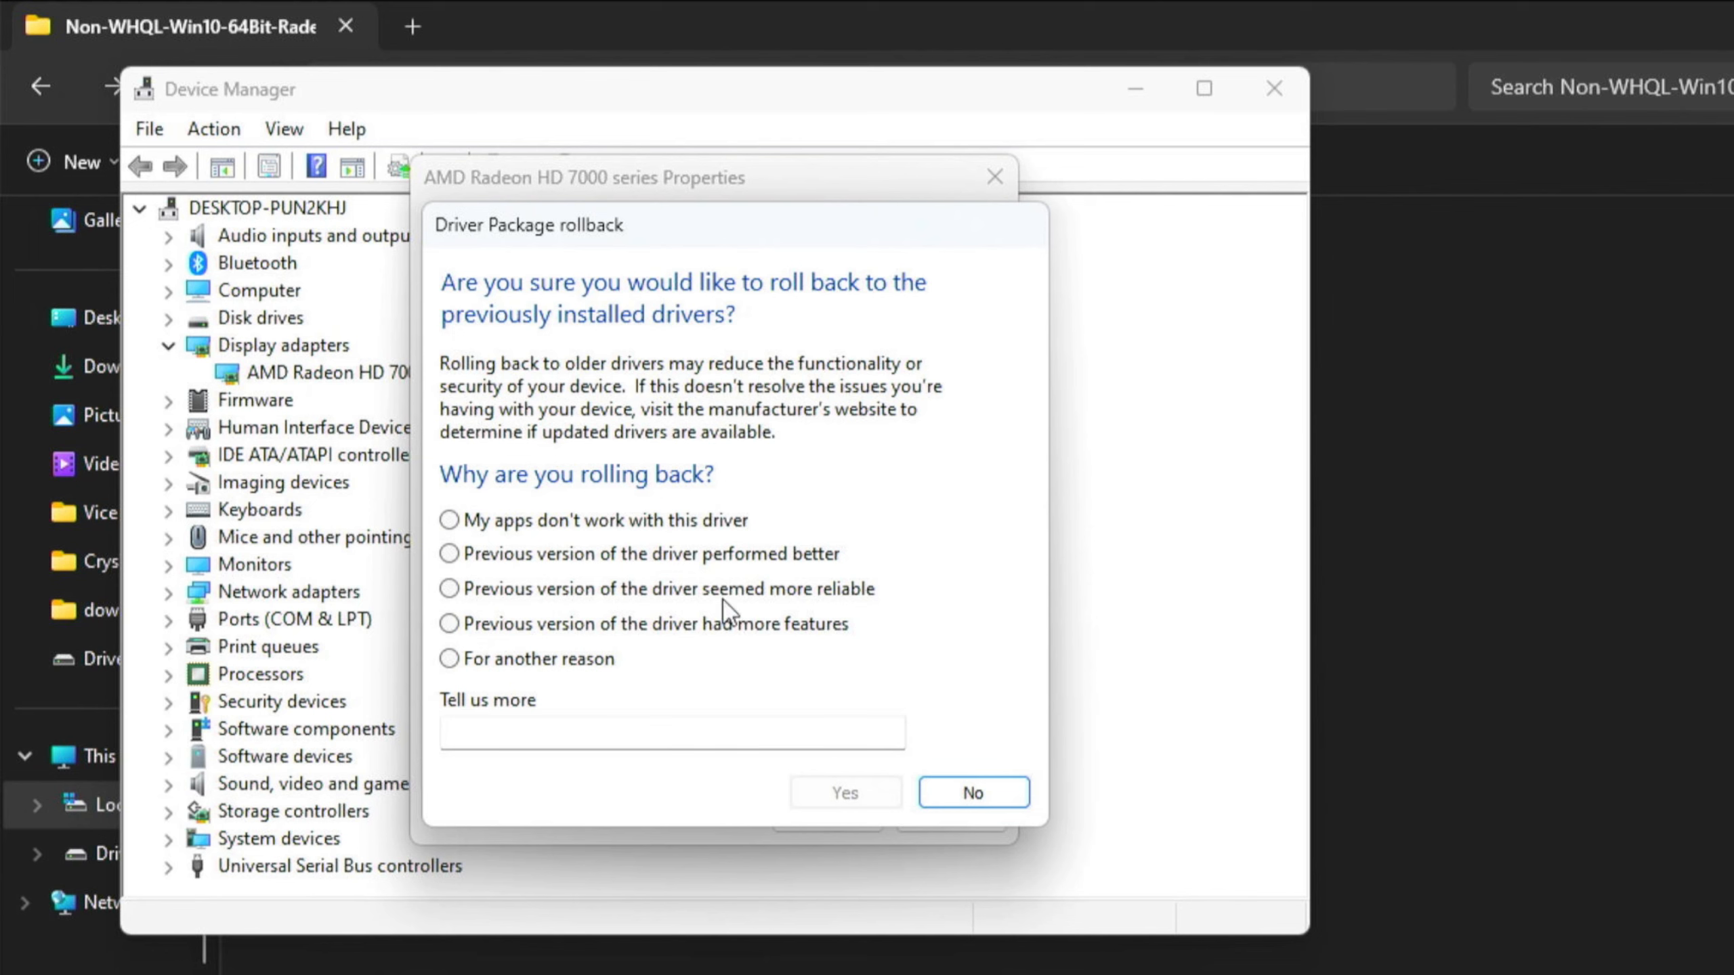
left_click(973, 800)
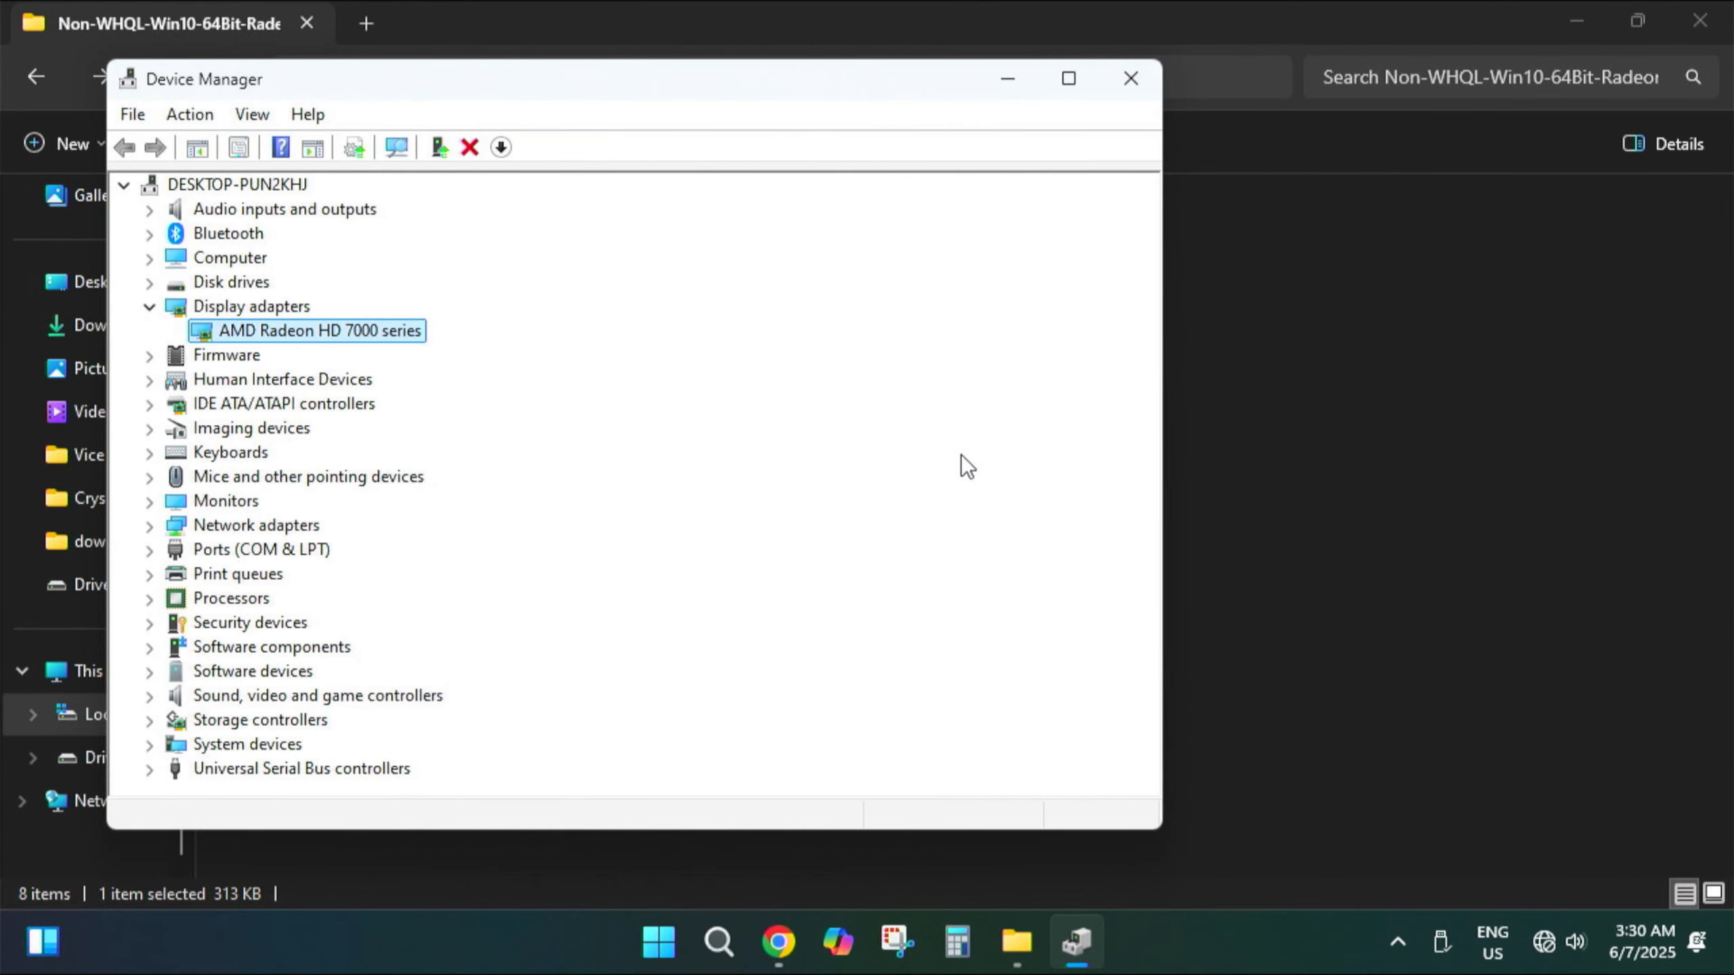